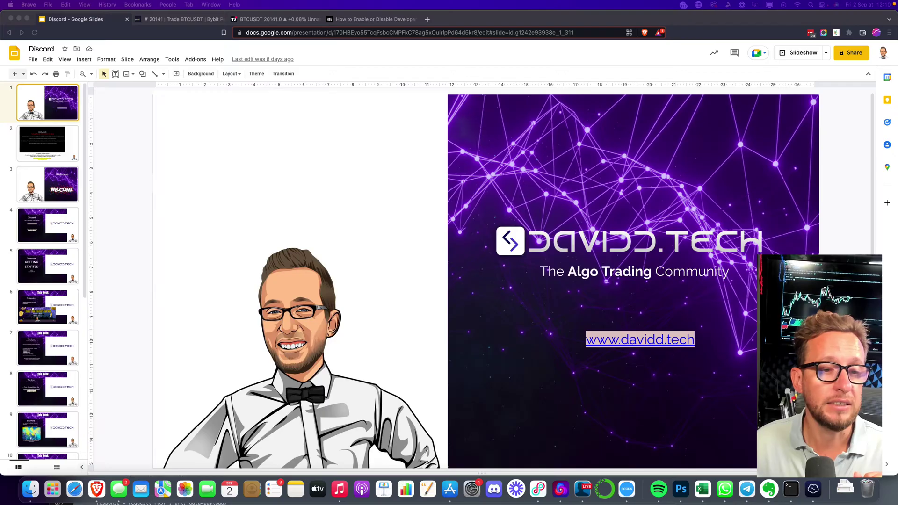
- Show the Disclaimer slide, then switch to the Bybit BTCUSDT trading tab
click(74, 158)
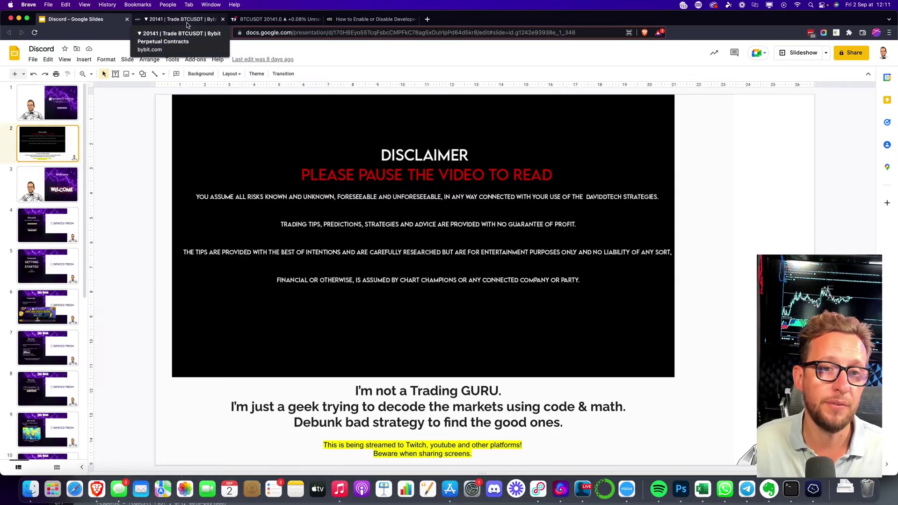
click(186, 21)
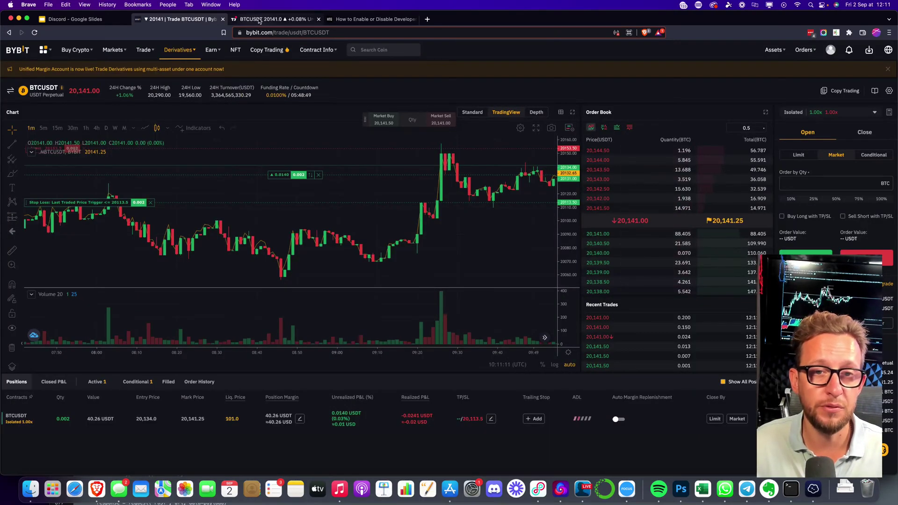
- Check the TradingView BTCUSDT chart and the open Bybit position, then return to TradingView
click(258, 19)
click(183, 19)
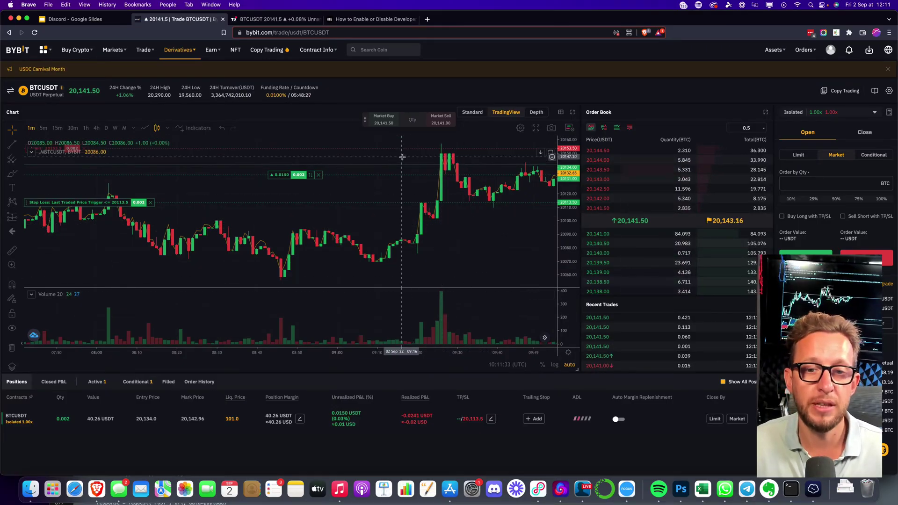
click(266, 20)
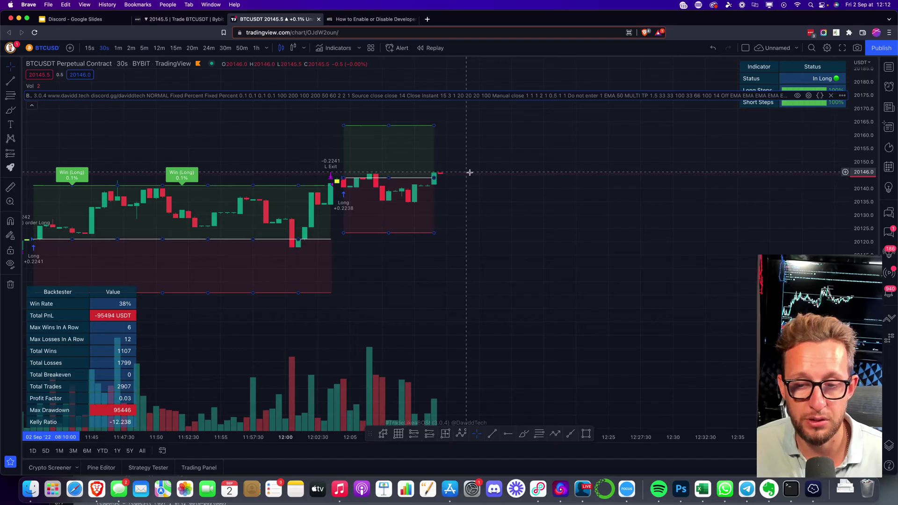
- Bring up the 'Davidd Tech - DaviddTech Strategies' Brave window from the Dock
right_click(99, 492)
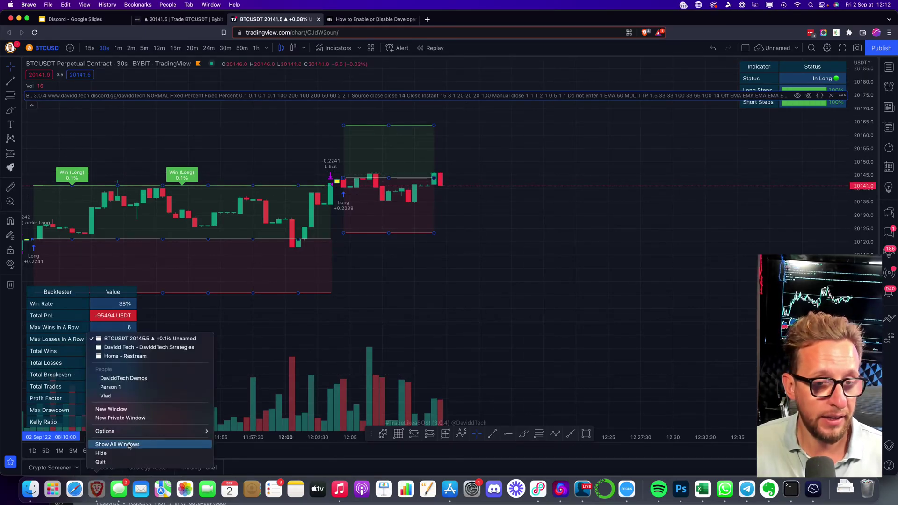
click(164, 352)
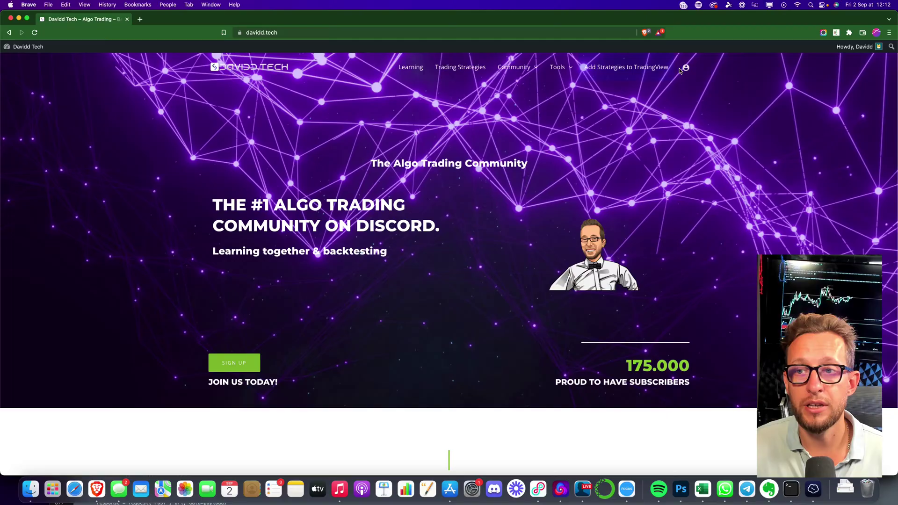
- Open the DaviddTech BOT (BETA) page and start Create a DaviddTech Bot
mouse_move(687, 69)
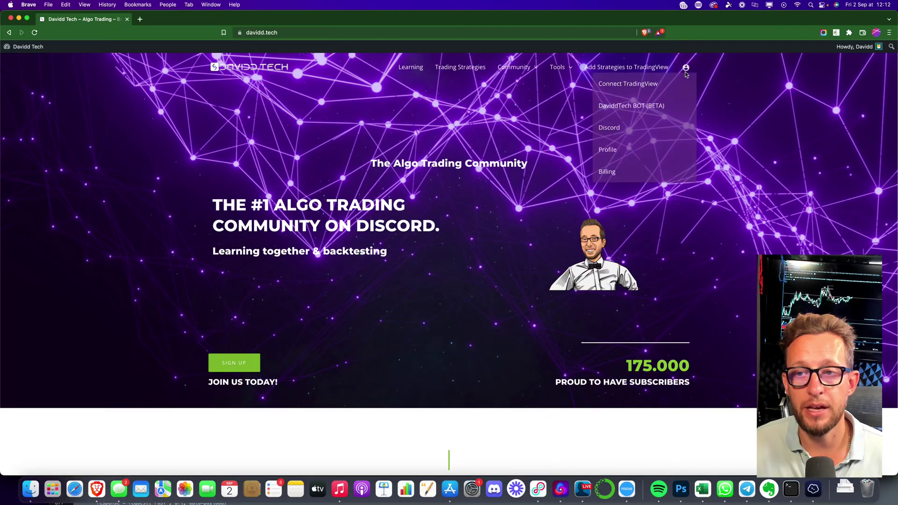
click(629, 108)
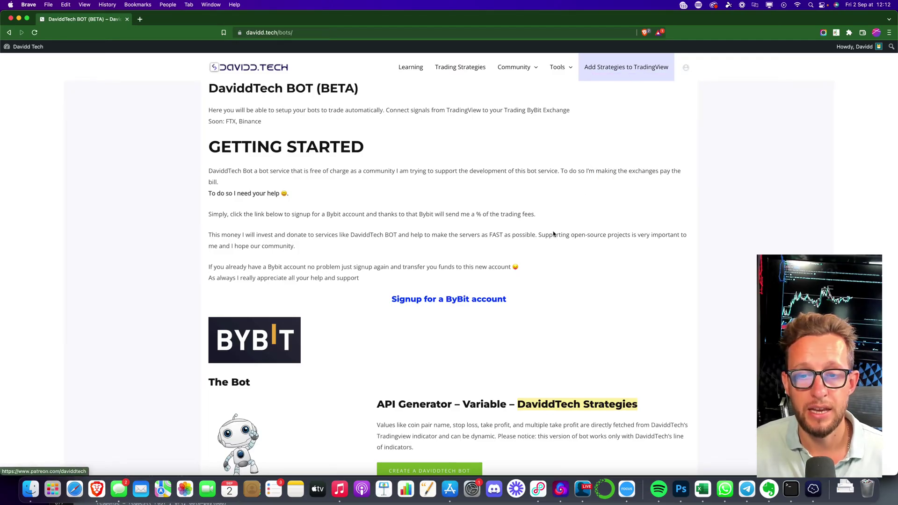
scroll(553, 234, down, 5)
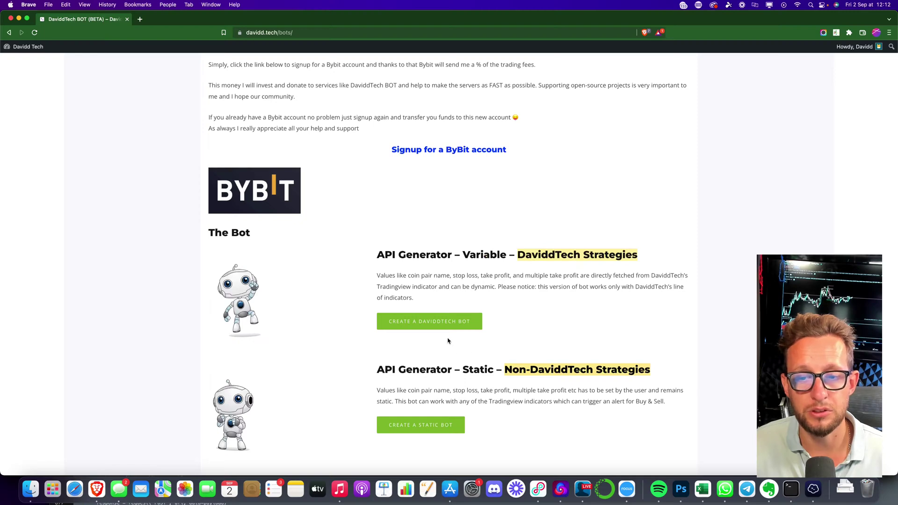
click(454, 331)
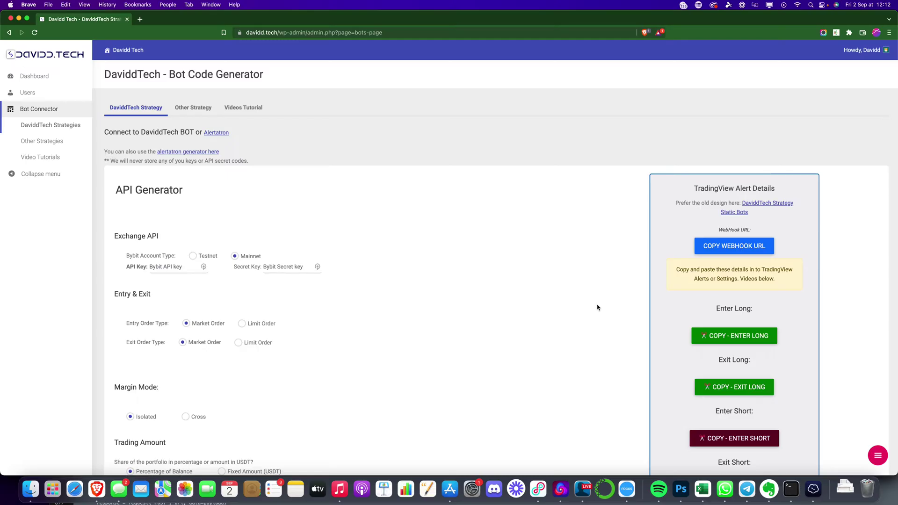
- Drag the bot generator window aside to uncover the TradingView chart
scroll(597, 308, down, 2)
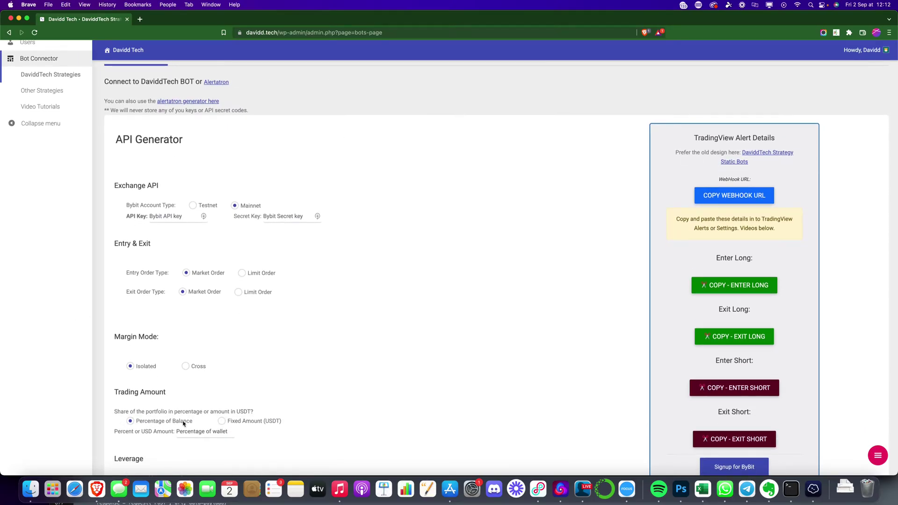
scroll(243, 303, up, 2)
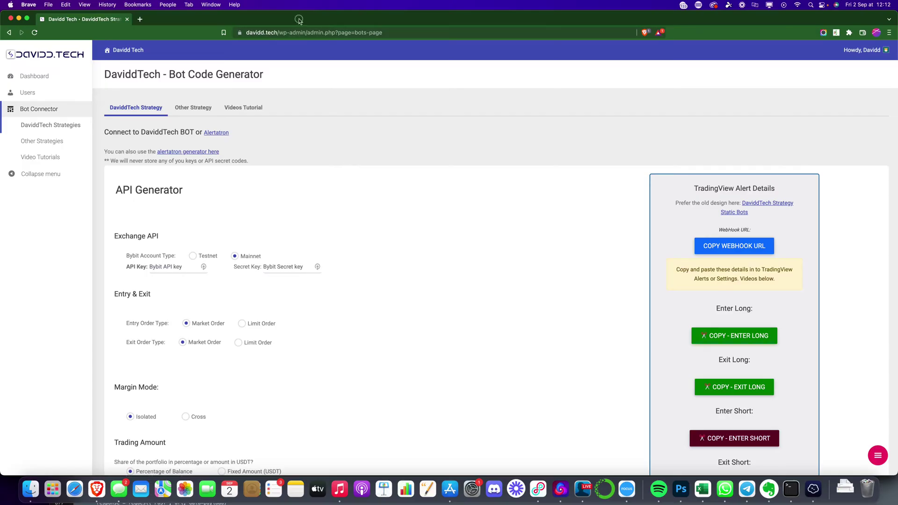
drag(299, 20, 0, 97)
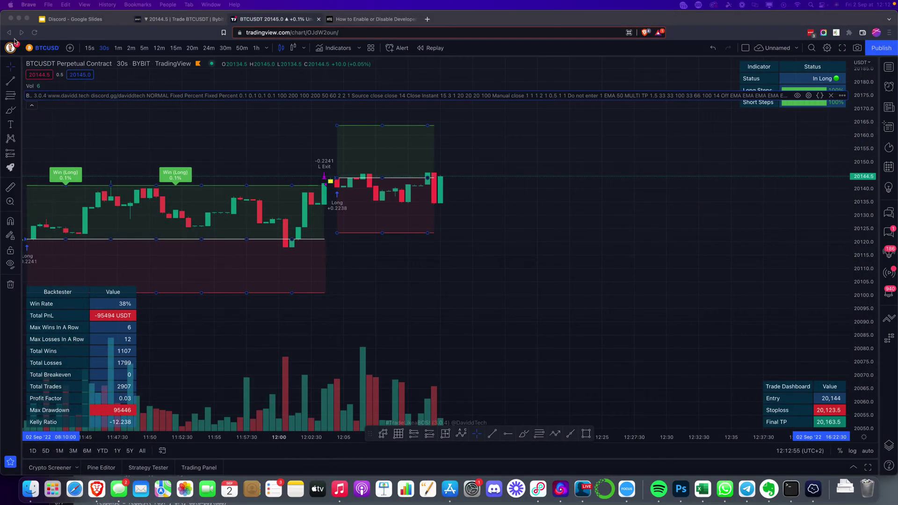
- Show the Boilerplate v3.0.4 Inputs settings scrolled to the DaviddTech Bot Gateway section
click(283, 132)
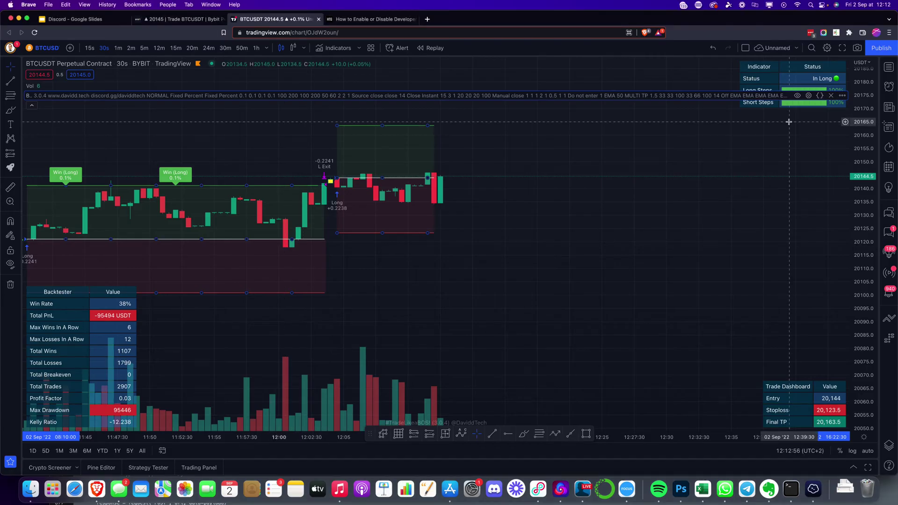
click(809, 96)
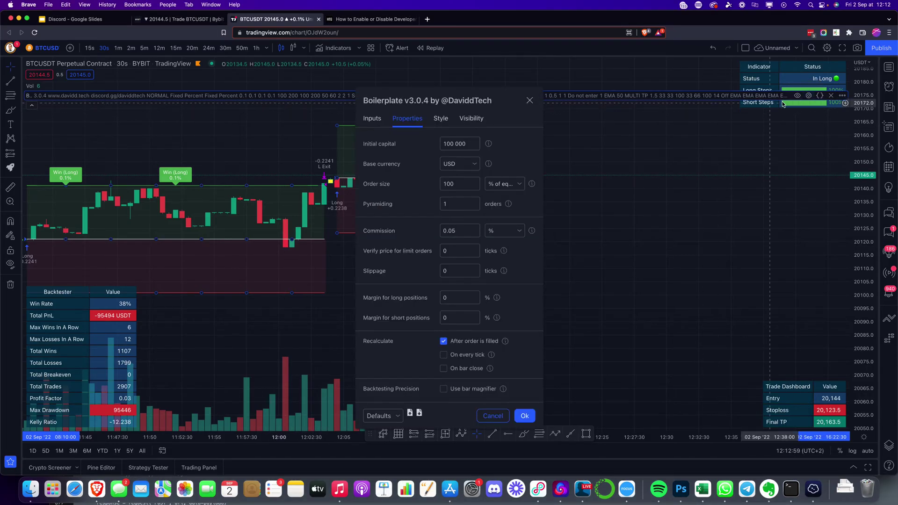
click(372, 119)
scroll(500, 265, down, 20)
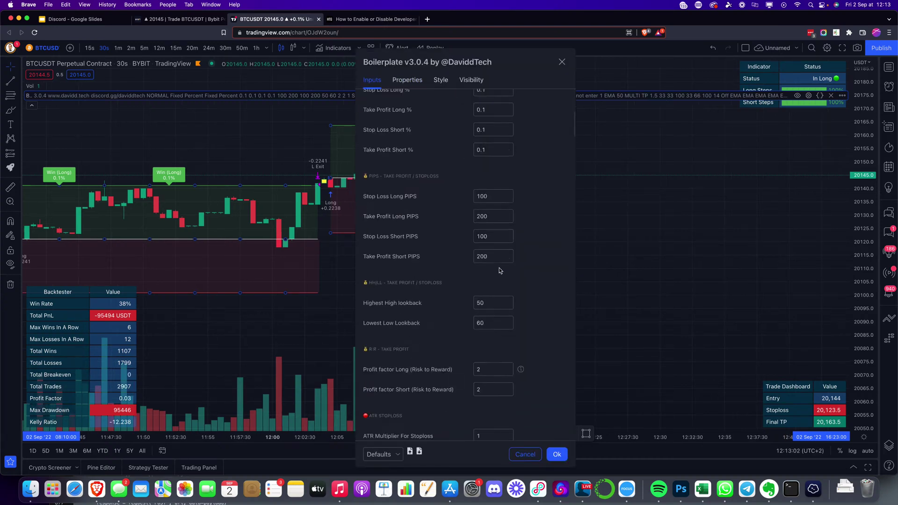
scroll(500, 269, down, 20)
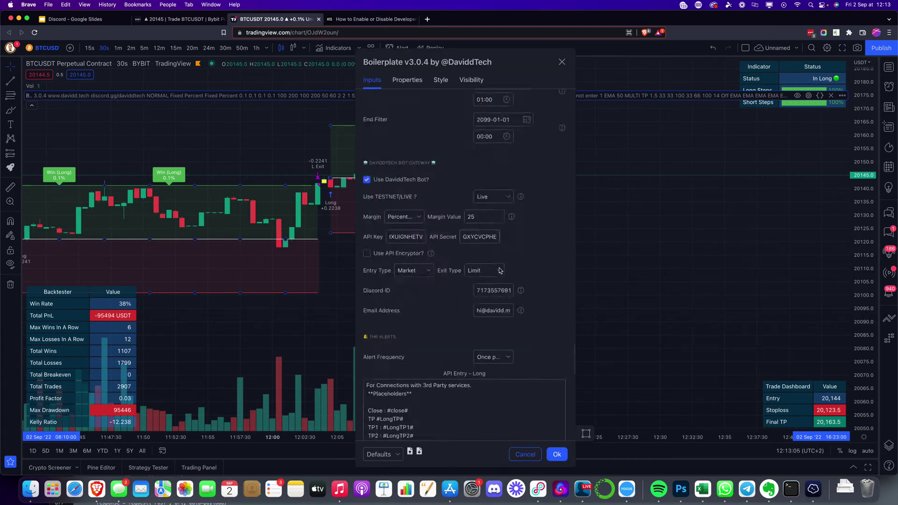
scroll(499, 267, up, 5)
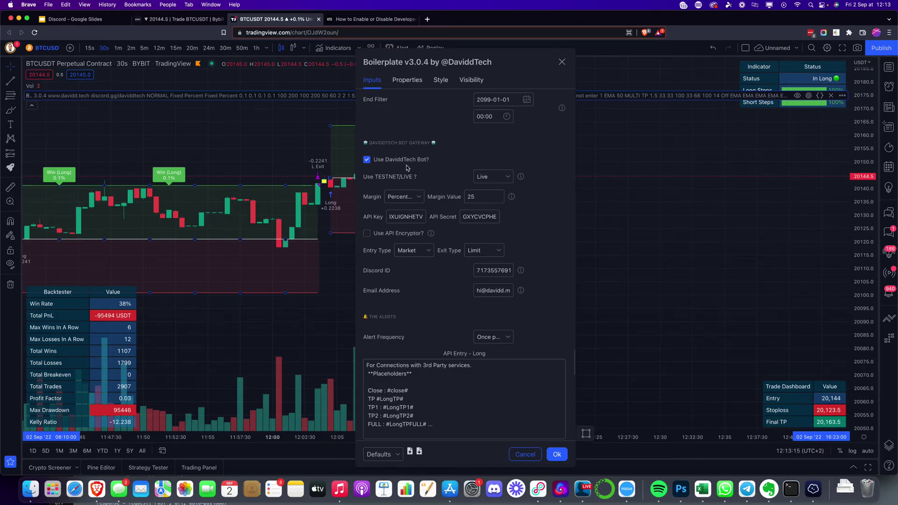
- Enable 'Use DaviddTech Bot?' and set the TESTNET/LIVE mode to Live
click(370, 162)
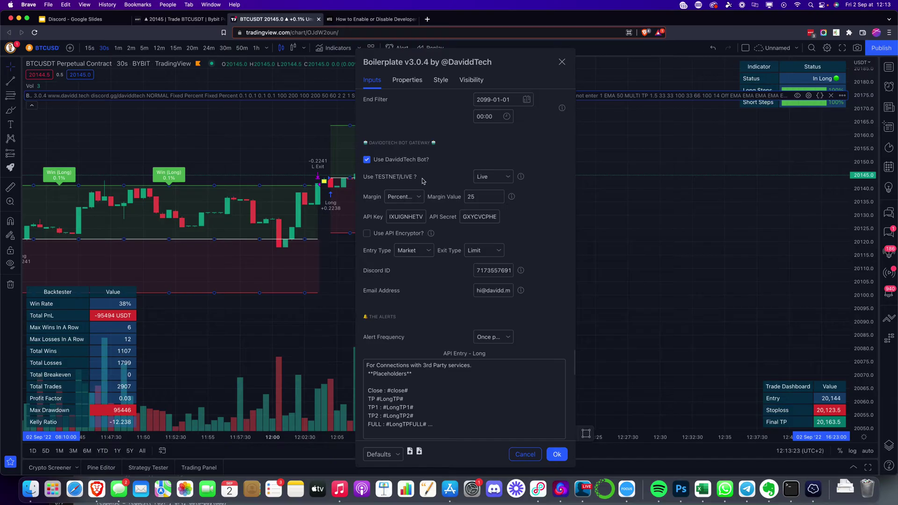
click(493, 178)
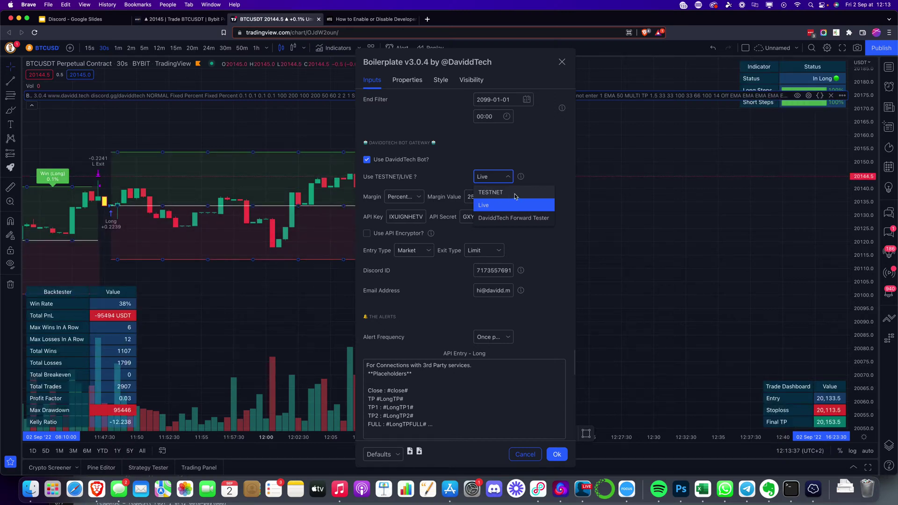
click(435, 186)
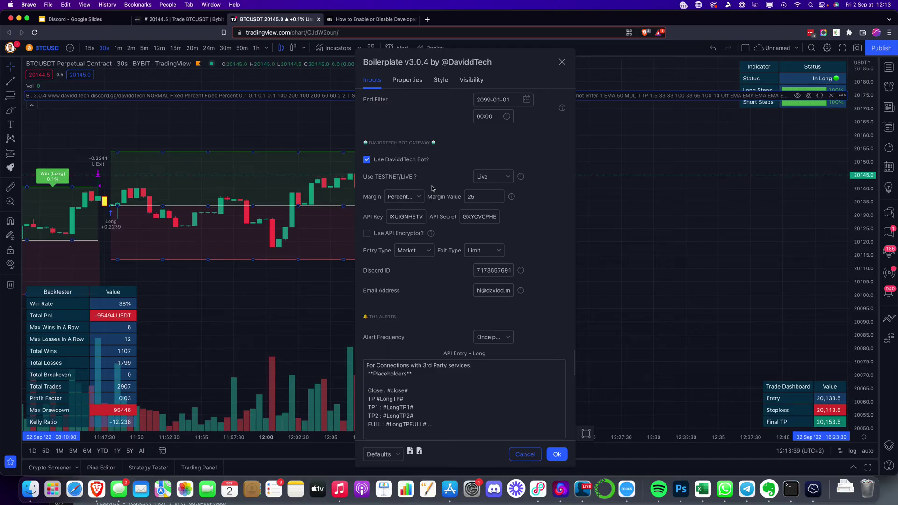
- Review the Margin type choices, leaving the margin type unchanged
click(419, 198)
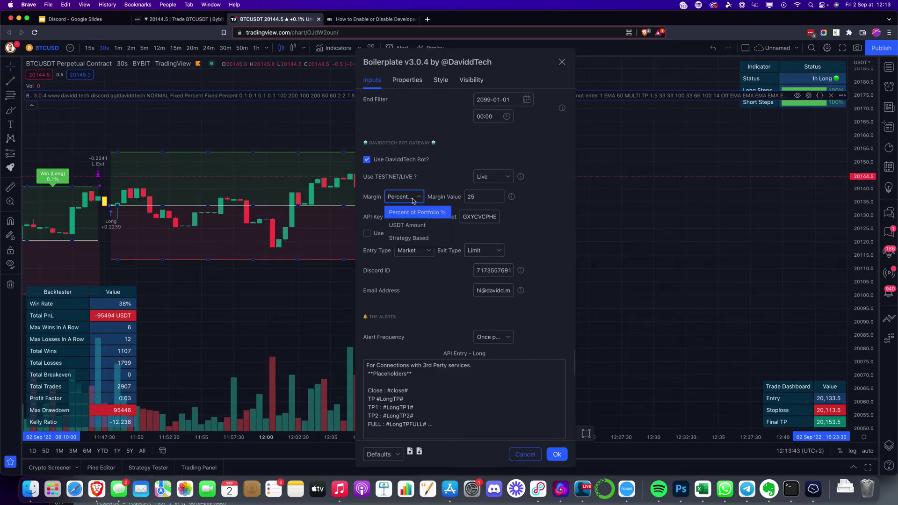
click(428, 180)
scroll(434, 174, up, 6)
scroll(466, 237, down, 10)
scroll(465, 237, down, 1)
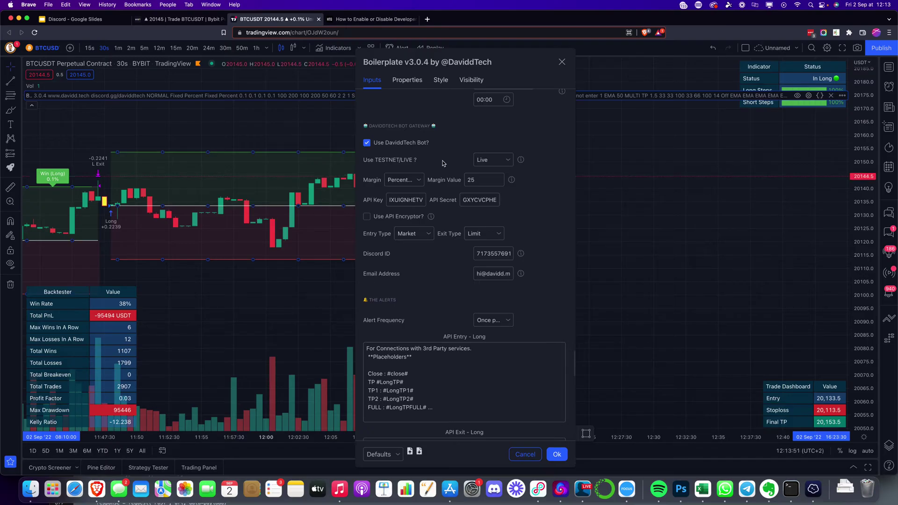
scroll(444, 163, up, 10)
scroll(443, 163, up, 10)
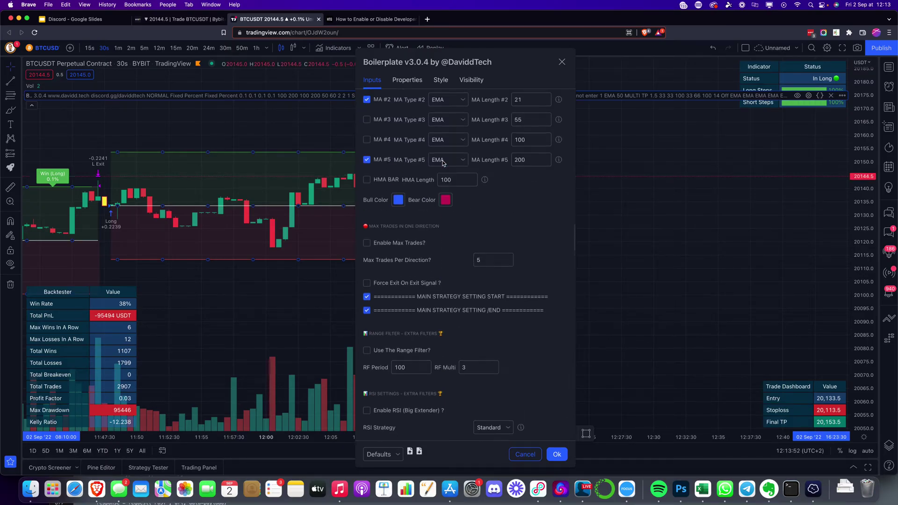
scroll(444, 163, up, 10)
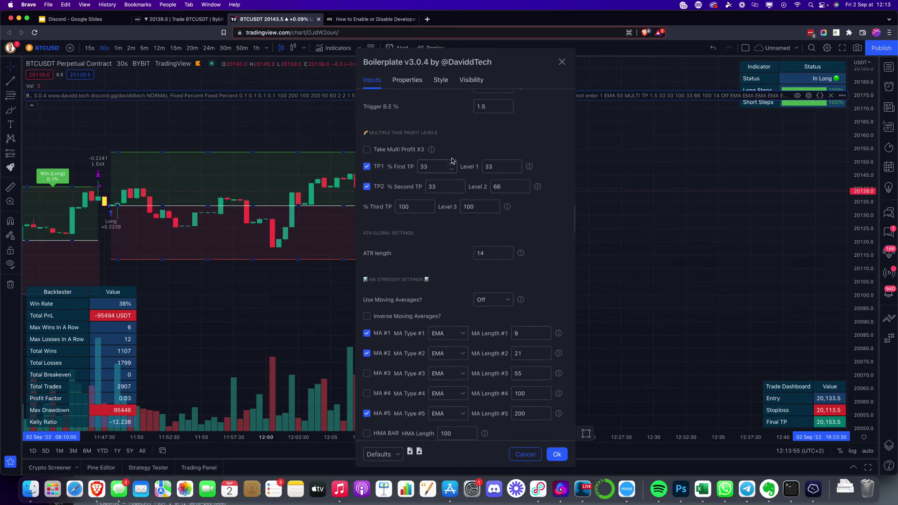
scroll(452, 161, up, 10)
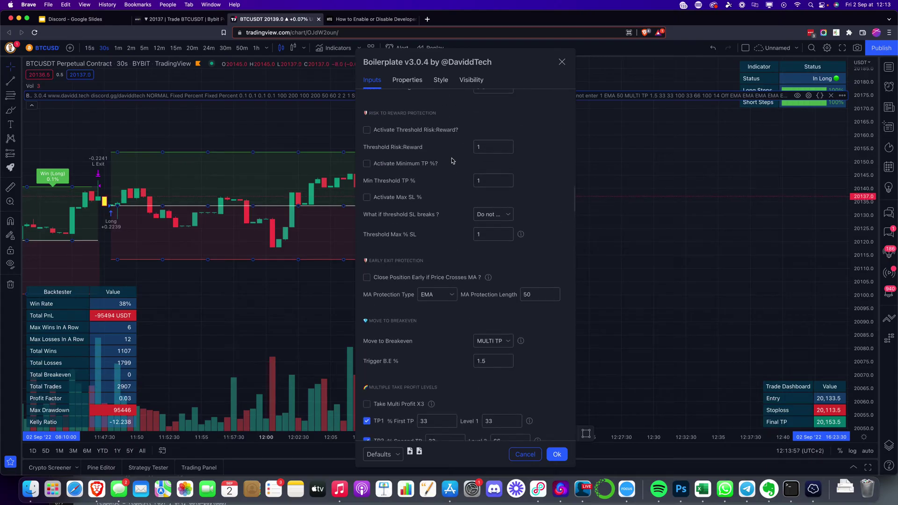
scroll(451, 161, up, 3)
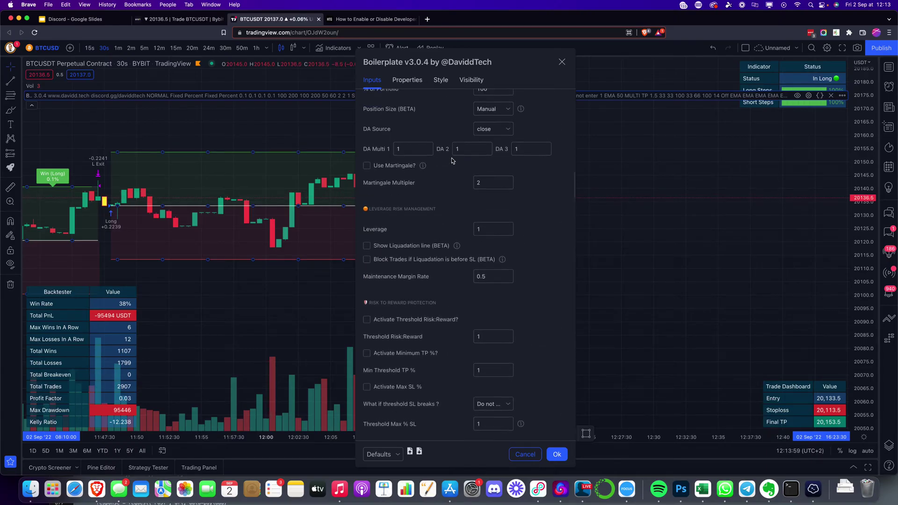
scroll(428, 239, down, 10)
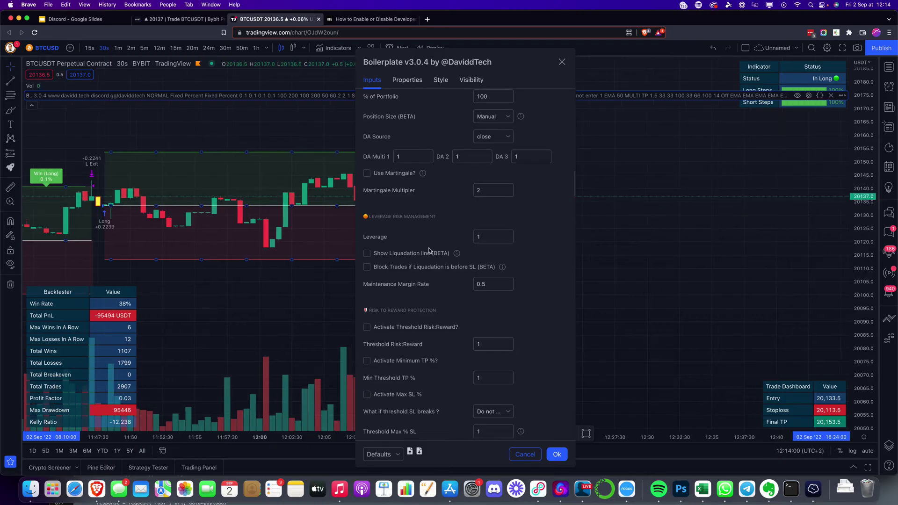
scroll(429, 251, down, 15)
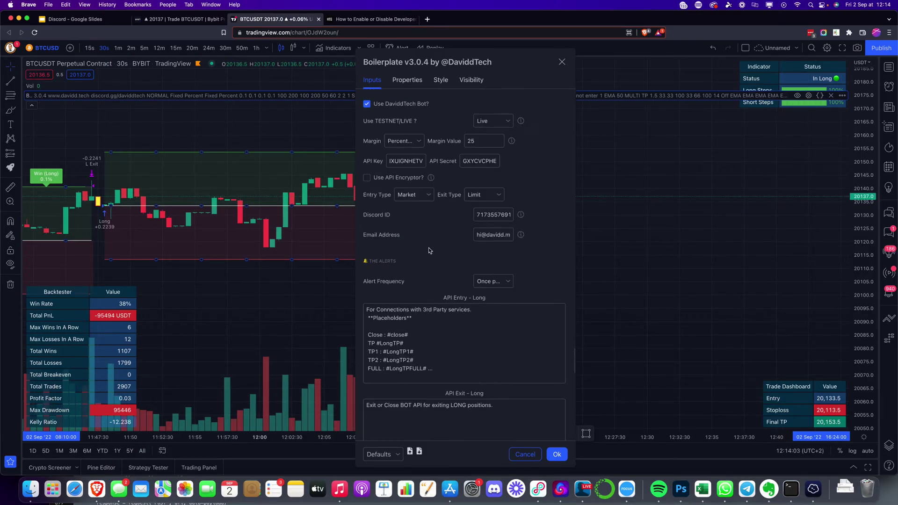
scroll(429, 248, up, 10)
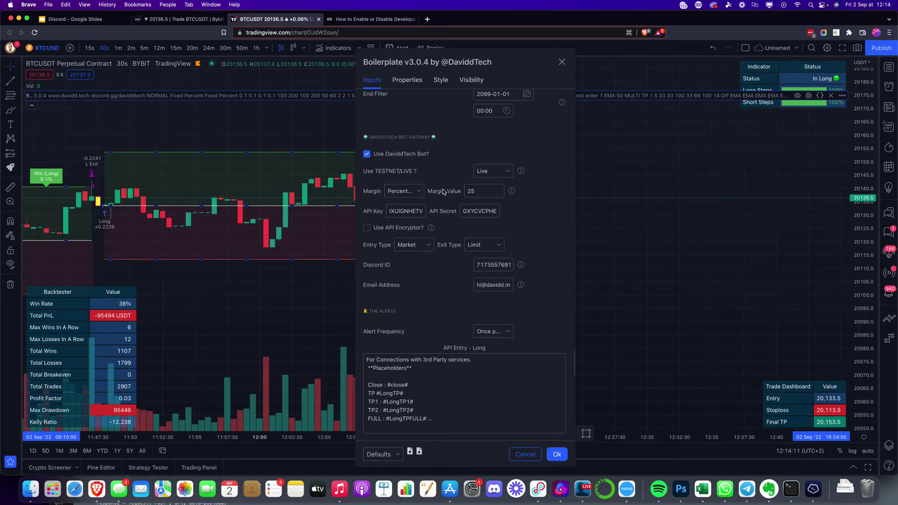
- Set the margin type to Percent of Portfolio % and select the Margin Value field of 25
click(416, 191)
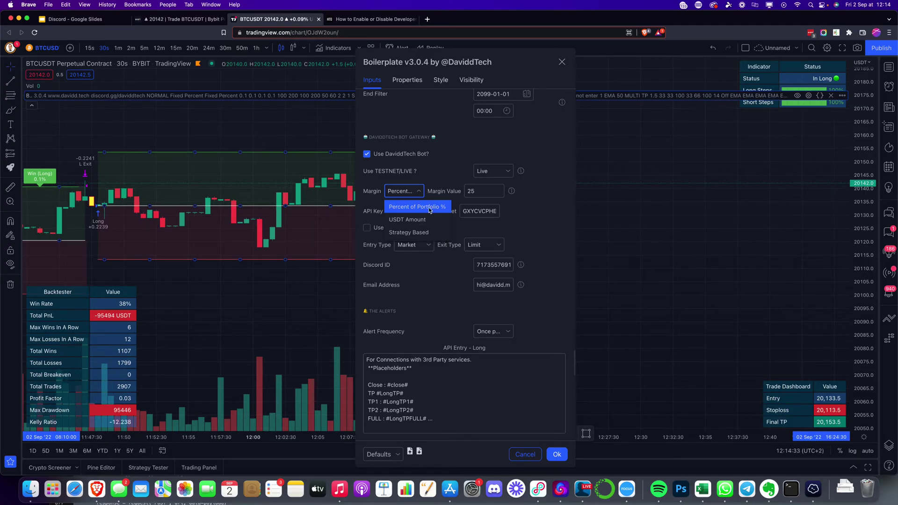
click(440, 175)
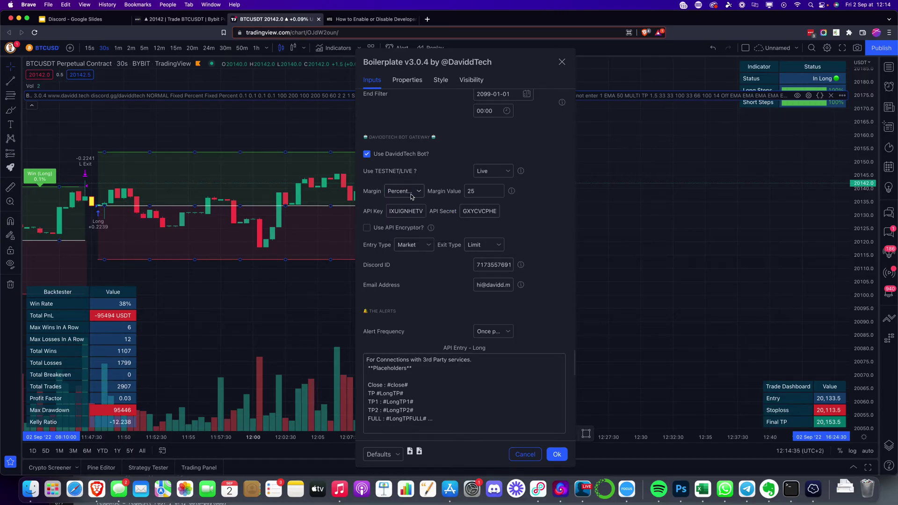
click(487, 191)
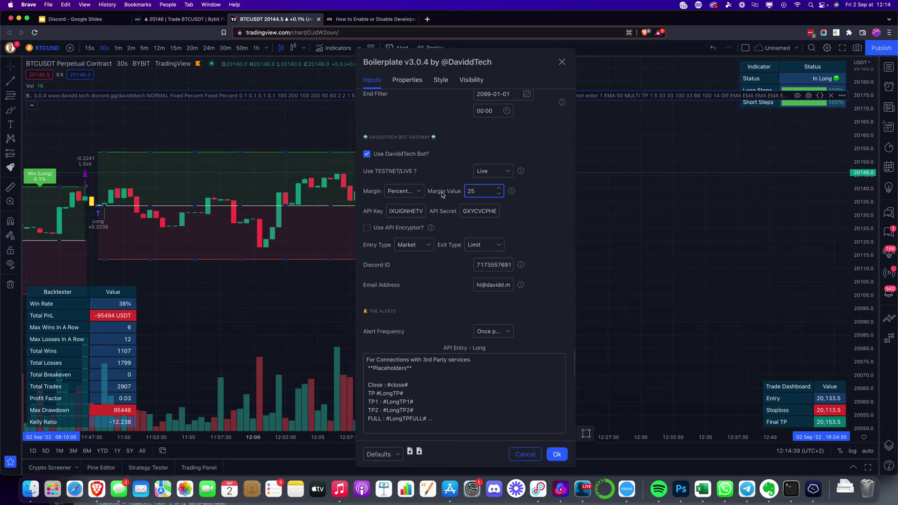
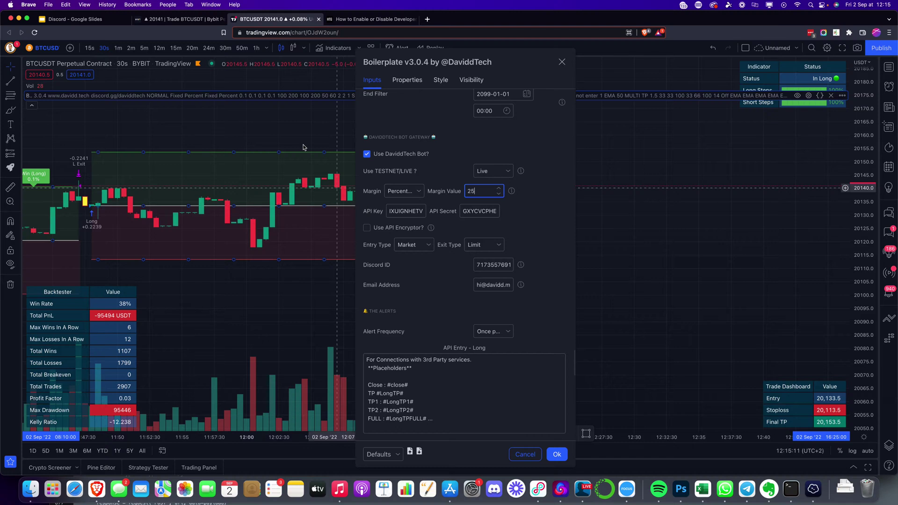
- Switch to Bybit's BTCUSDT perpetual trading page, which shows the open position
click(182, 20)
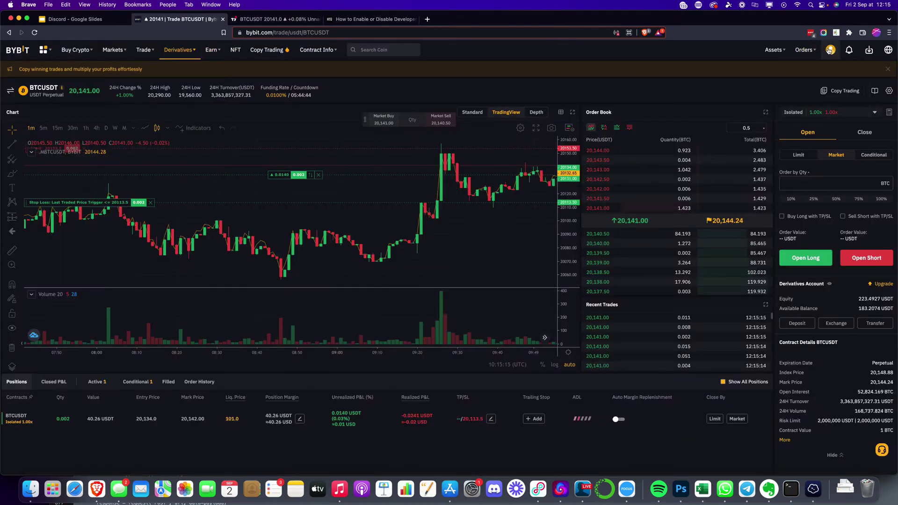
mouse_move(829, 51)
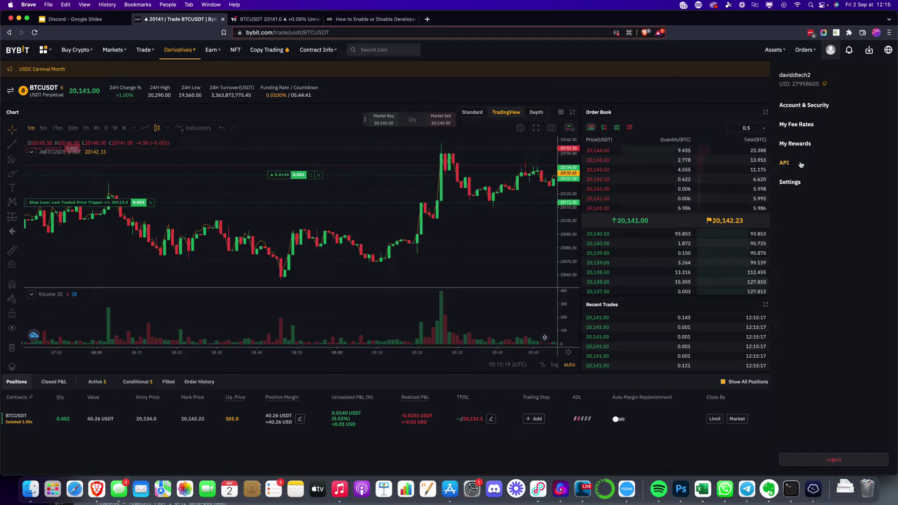
- Go to Bybit's API Management page from the avatar menu and start Create New Key
click(786, 166)
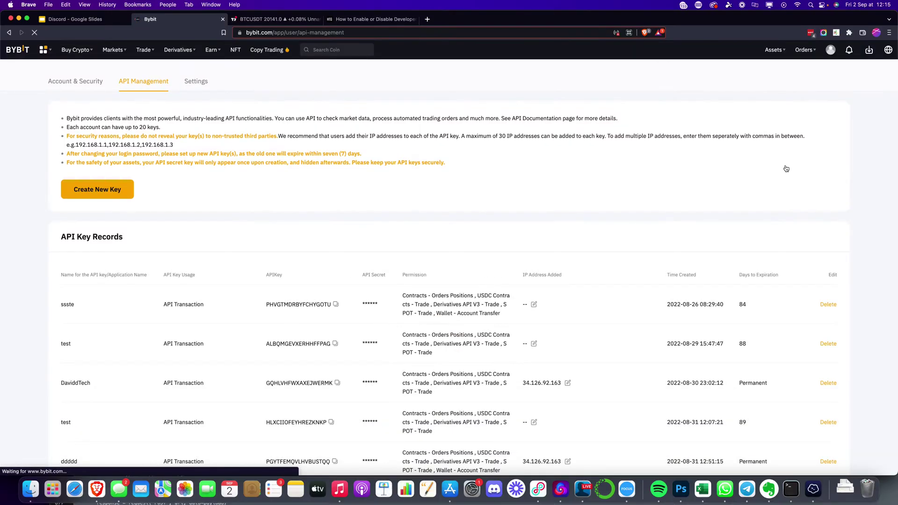
click(121, 193)
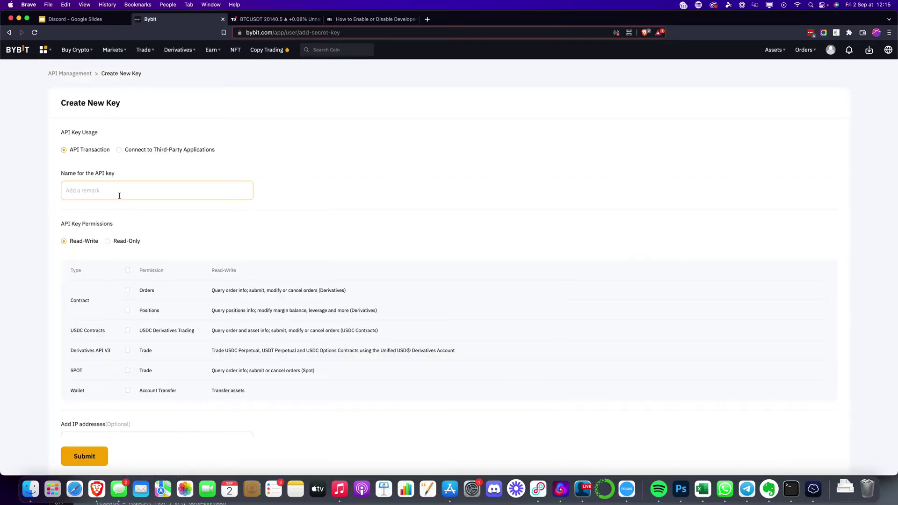
- Enter 'DaviddTech API' from autofill, then try the Connect to Third-Party Applications option without choosing one
click(119, 195)
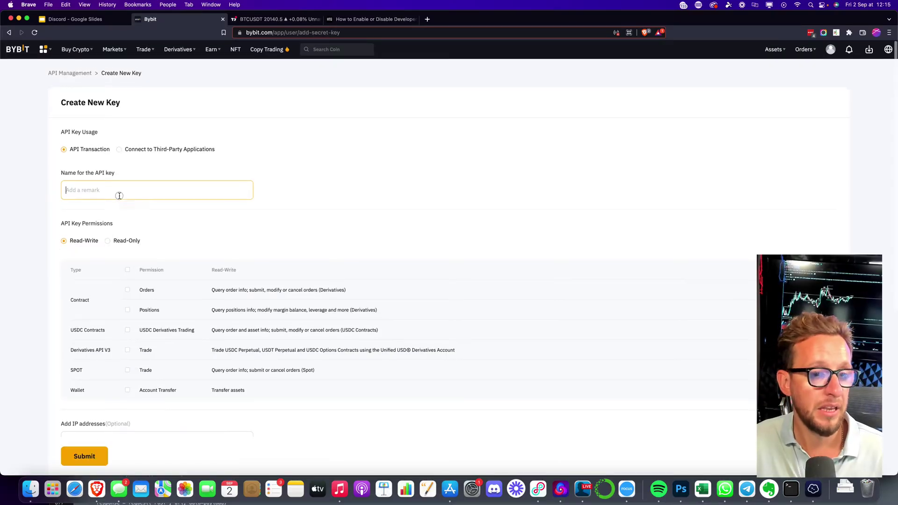
text(Davidd)
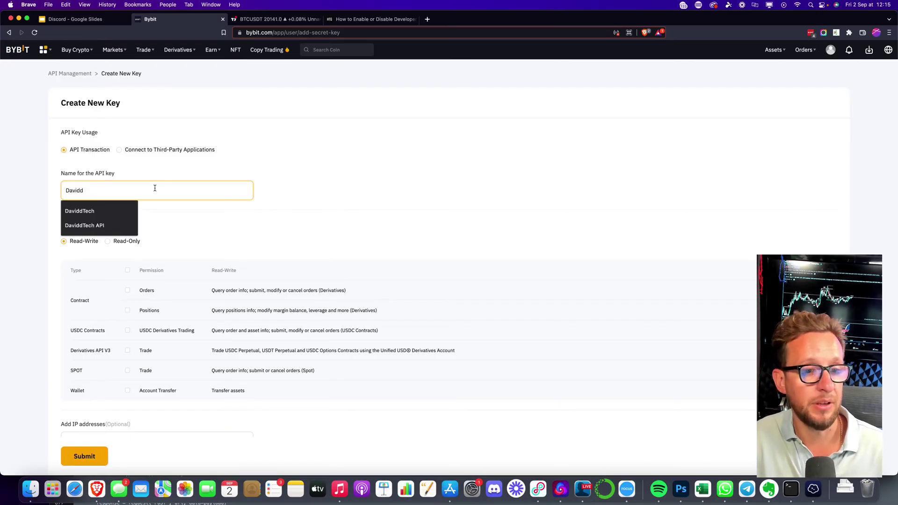
key(Down)
key(Down)
key(Return)
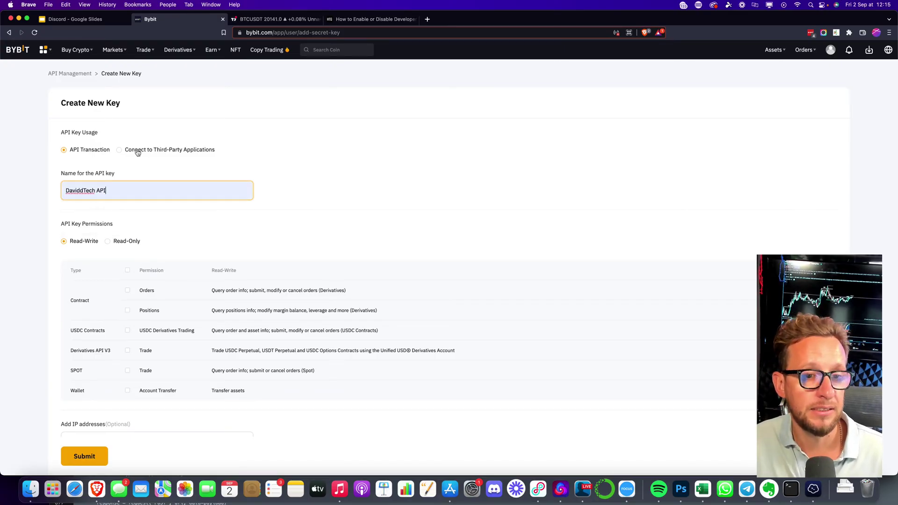
click(122, 150)
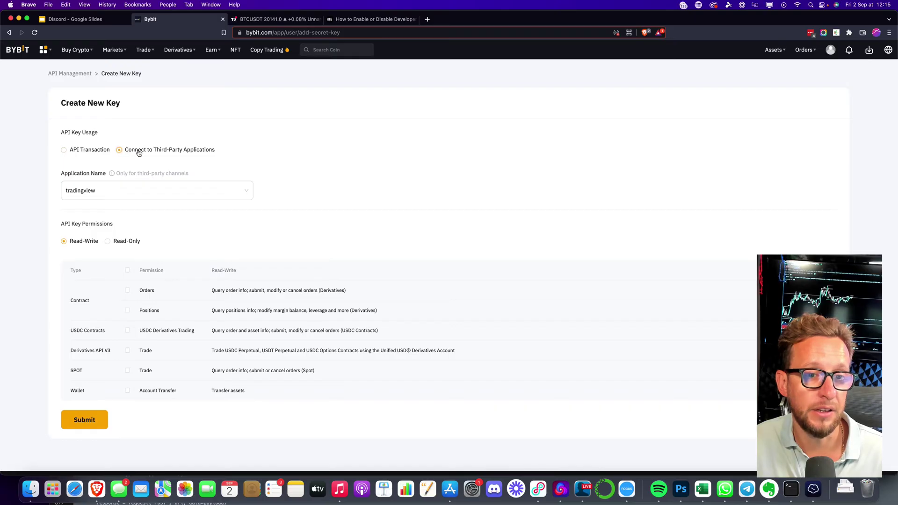
click(245, 192)
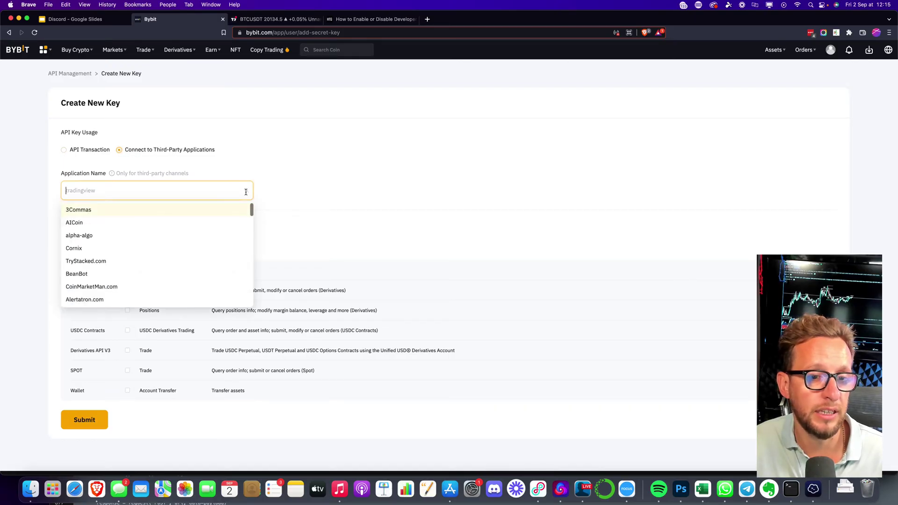
text(davidd)
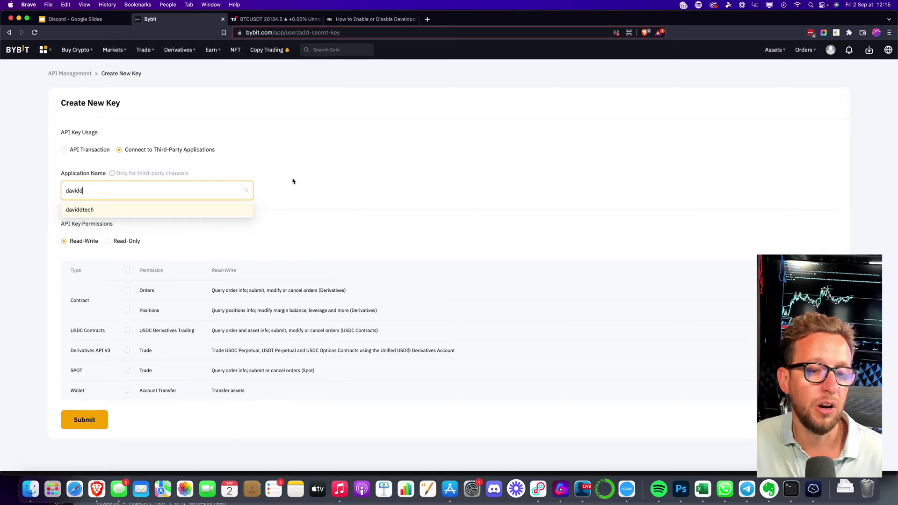
click(277, 165)
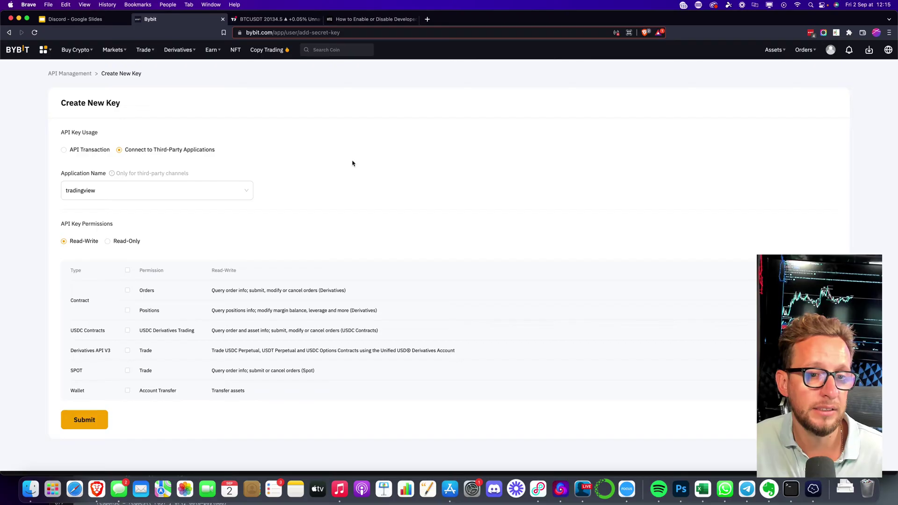
- Return to API Transaction usage and name the key 'DaviddTech API' from autofill
click(64, 150)
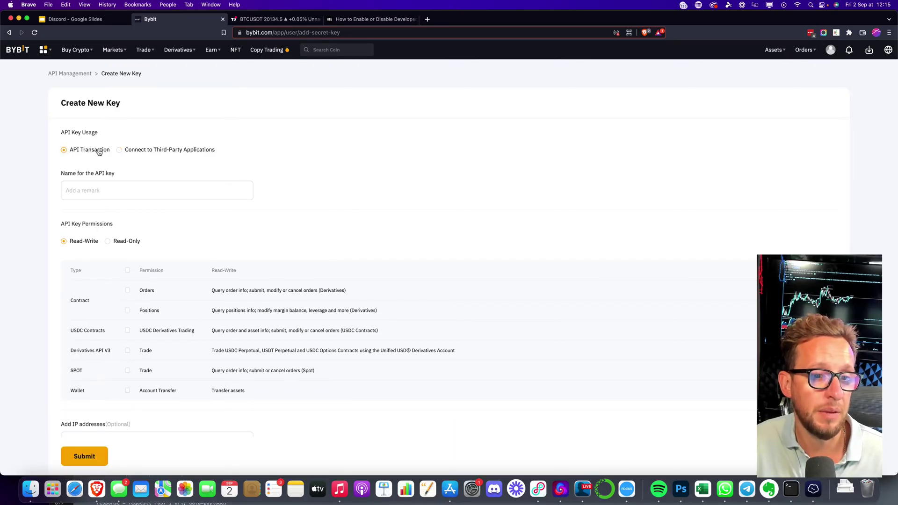
click(110, 187)
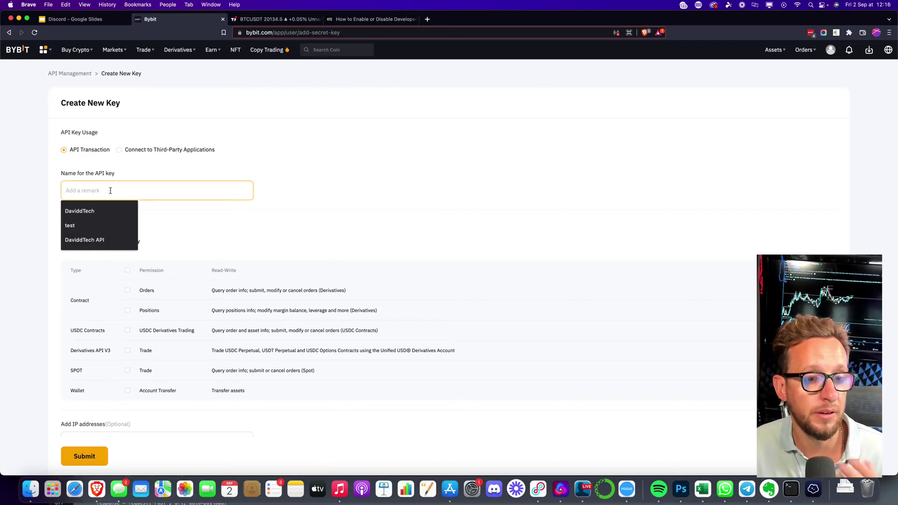
click(114, 240)
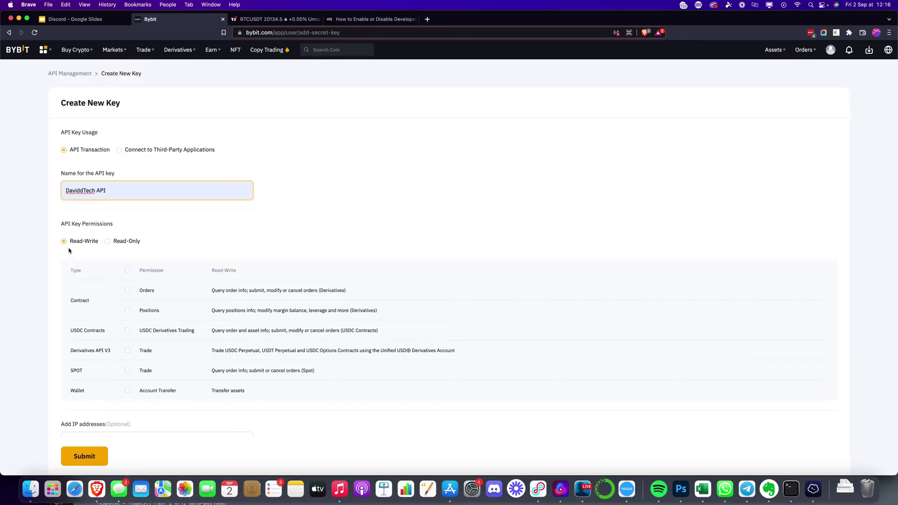
- Select all key permissions, untick Wallet Account Transfer, and focus the Add IP addresses box
scroll(104, 286, down, 1)
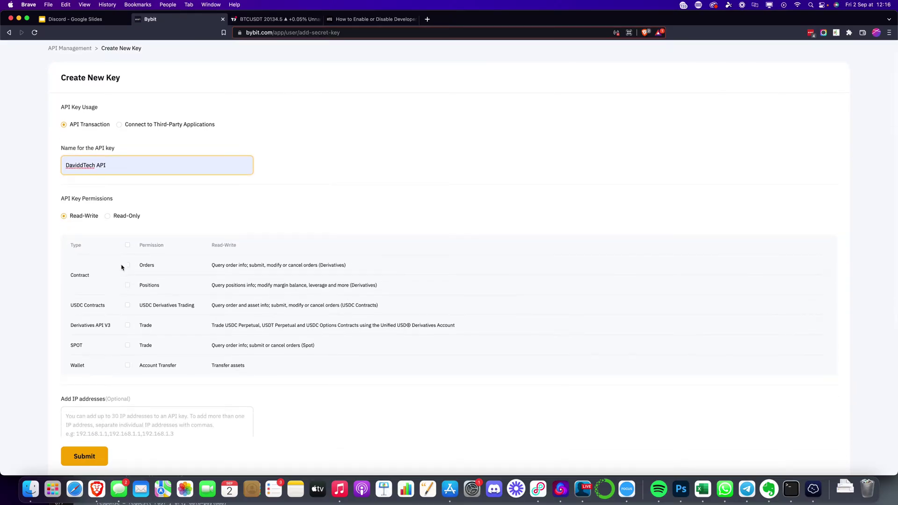
click(128, 246)
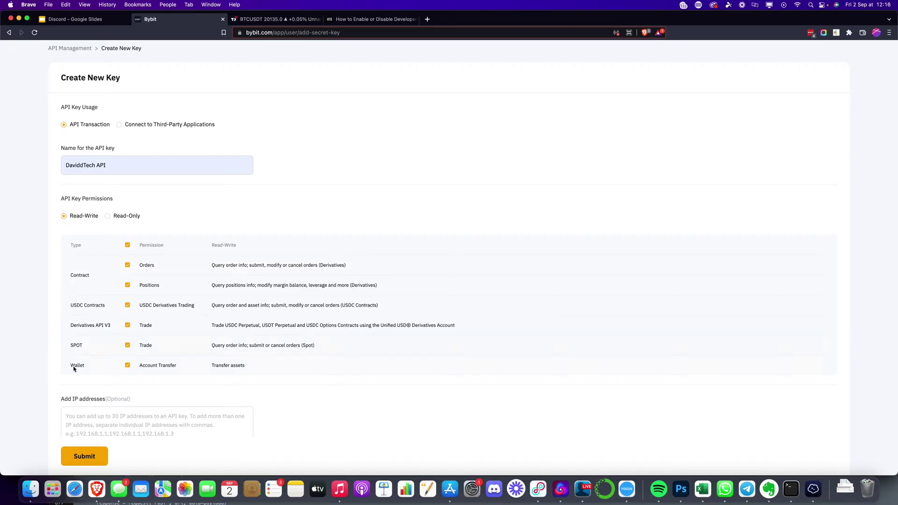
click(128, 366)
click(162, 412)
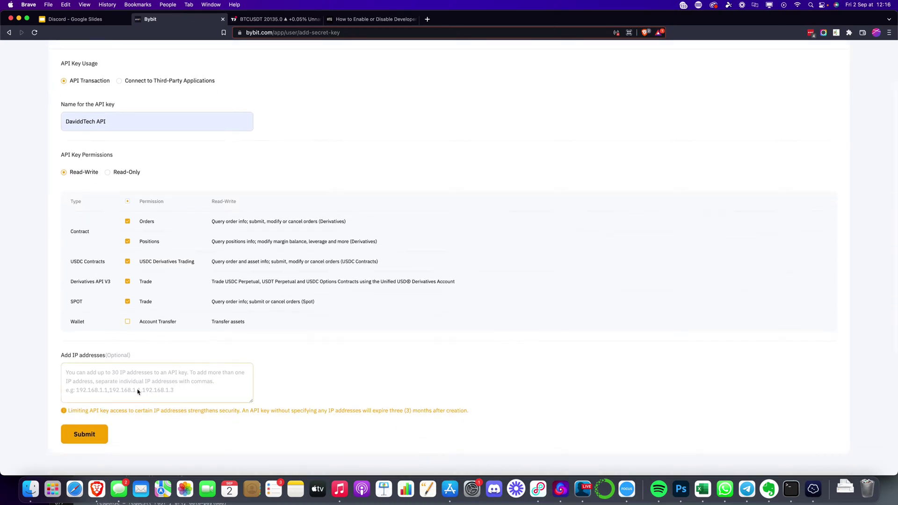
scroll(157, 403, down, 1)
click(200, 364)
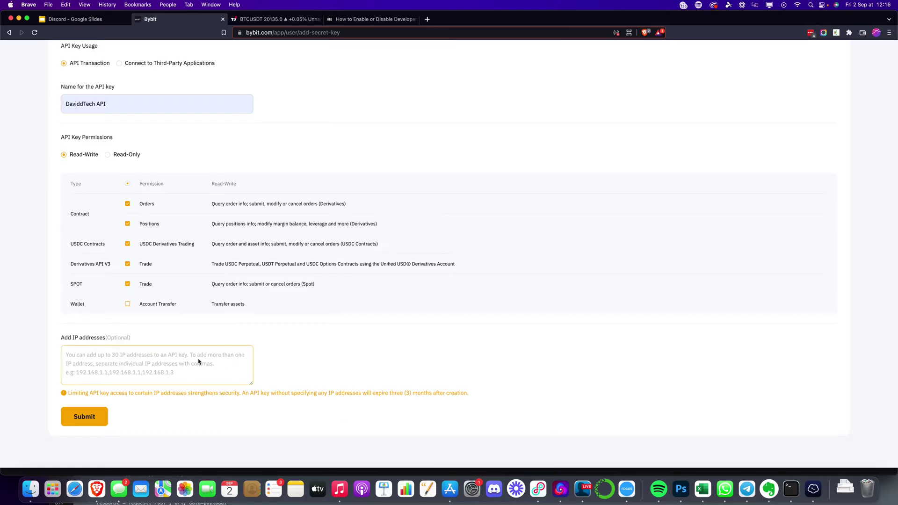
- Copy IP 34.126.92.163 from Discord's #whats-new bybit whitelist message into the key's allowed IPs
click(496, 490)
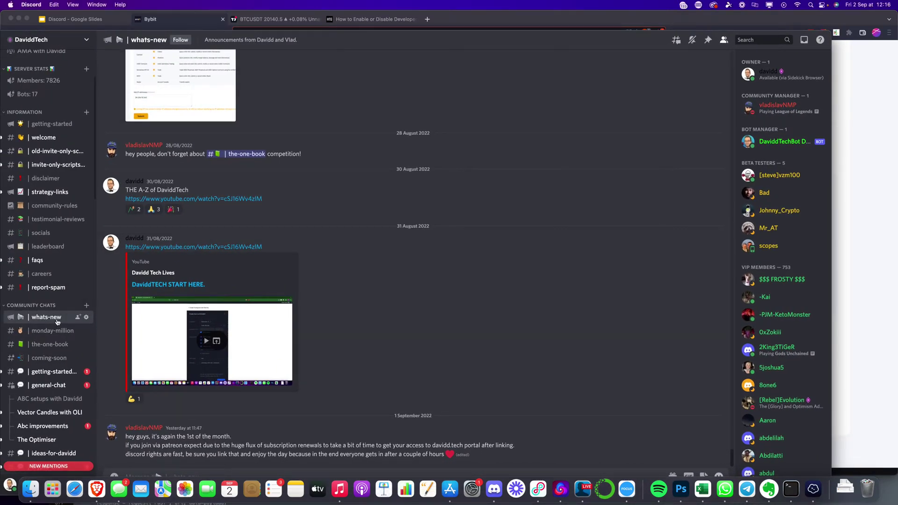
scroll(243, 234, up, 4)
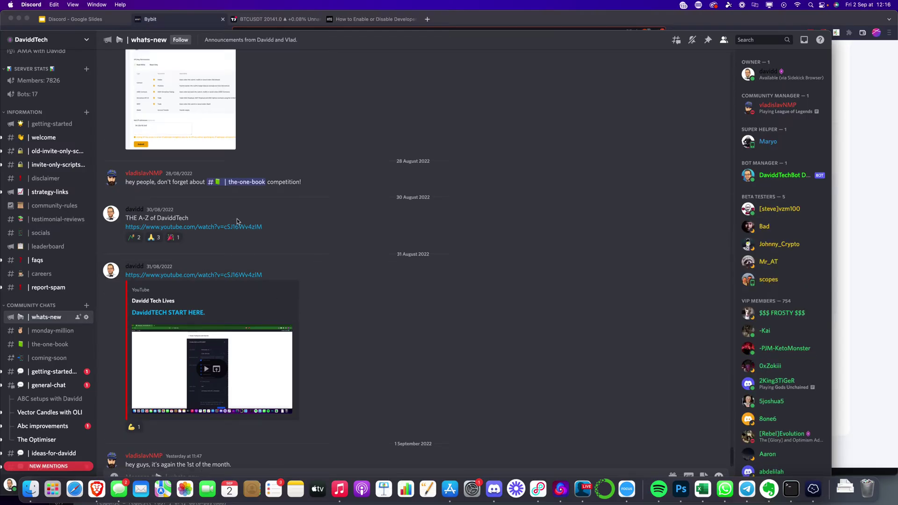
scroll(237, 221, up, 6)
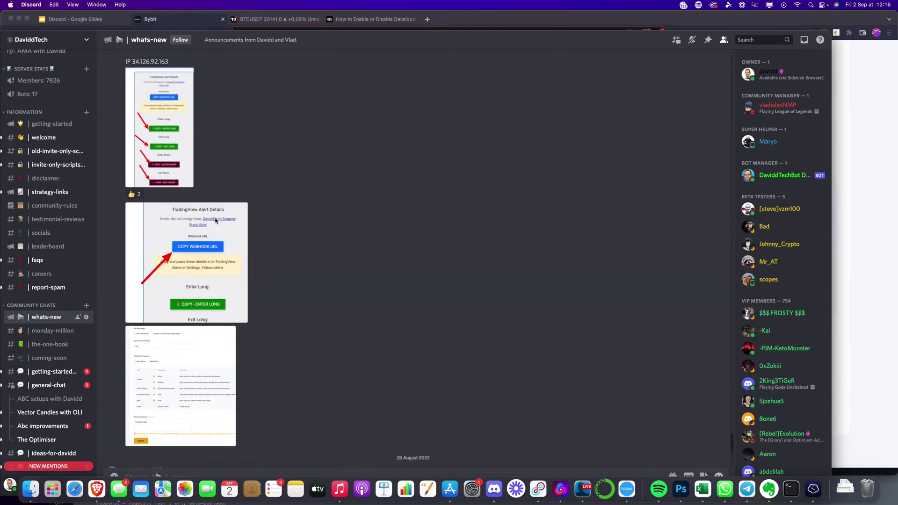
scroll(189, 157, up, 1)
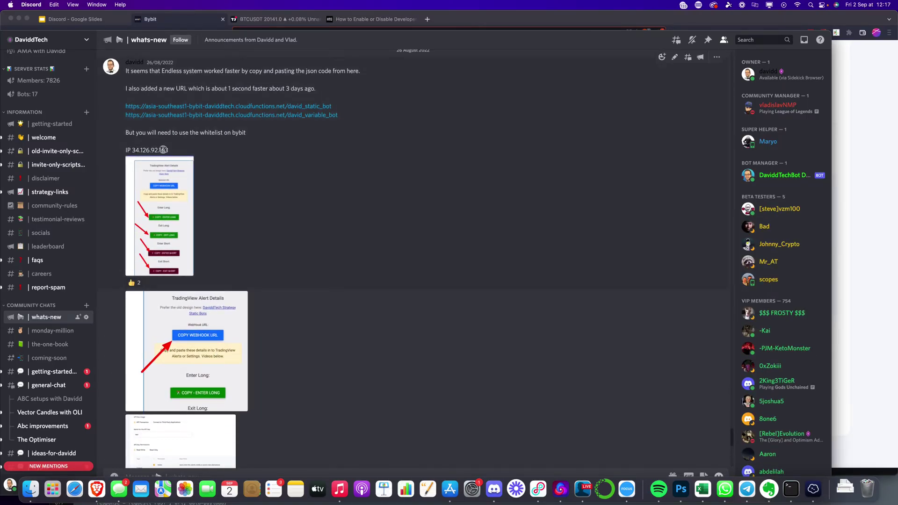
drag(168, 150, 132, 150)
right_click(141, 152)
click(159, 164)
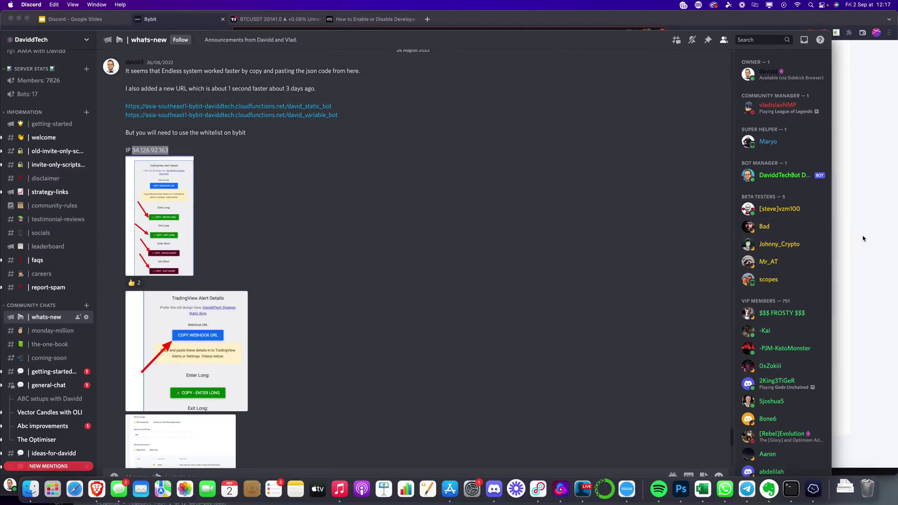
click(866, 237)
key(super+v)
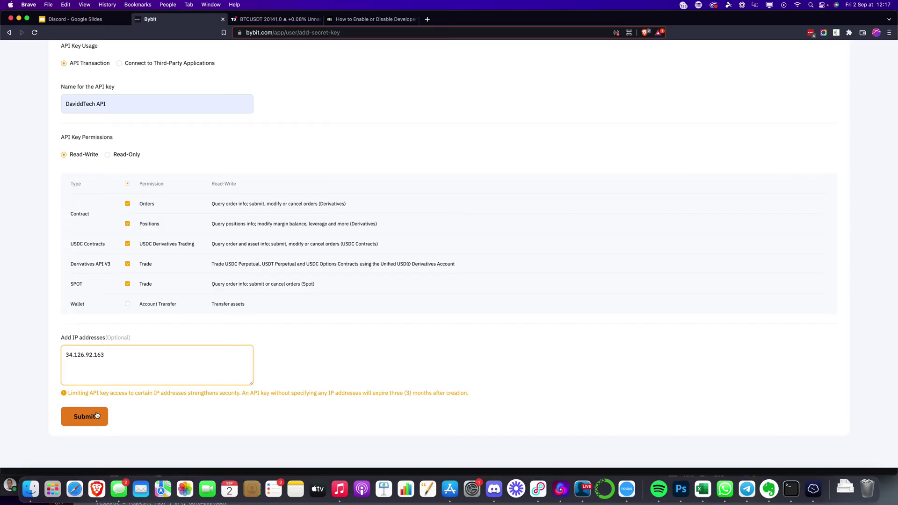
- Submit the DaviddTech API key, confirm with the Google 2FA code, and copy its API key
click(97, 415)
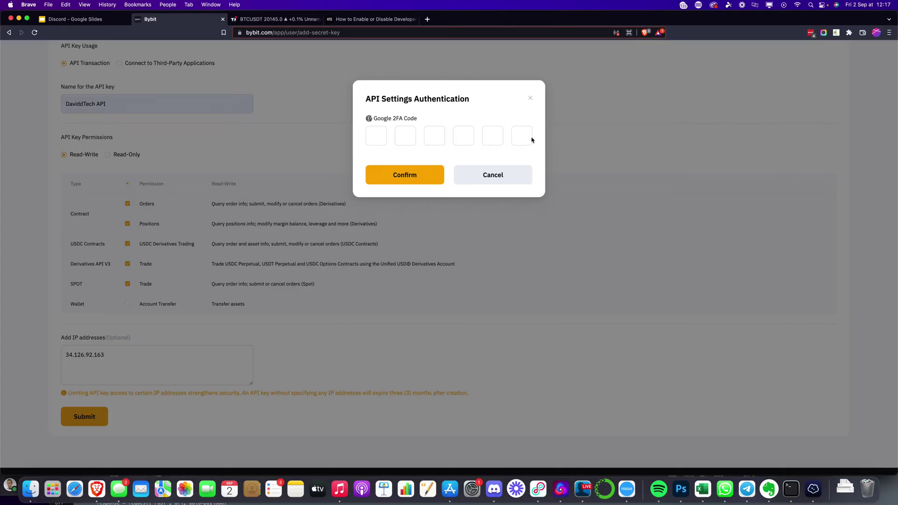
click(379, 139)
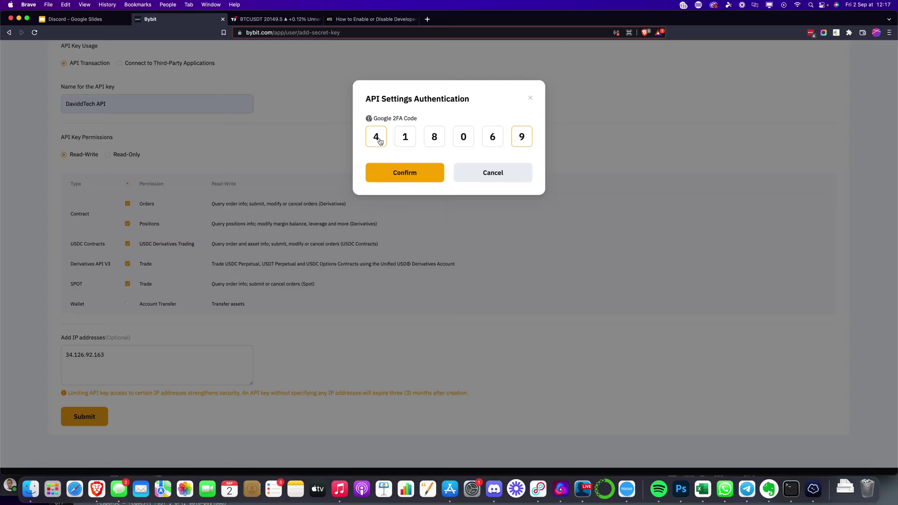
click(400, 175)
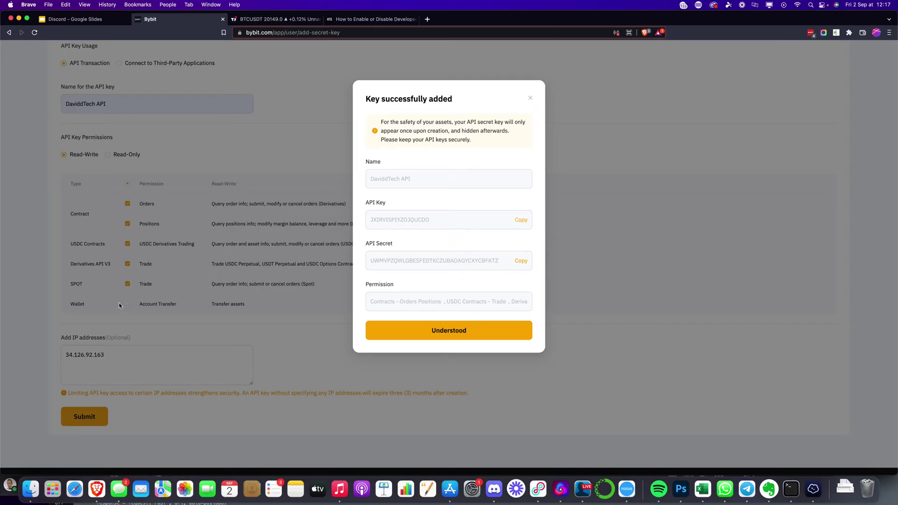
click(521, 220)
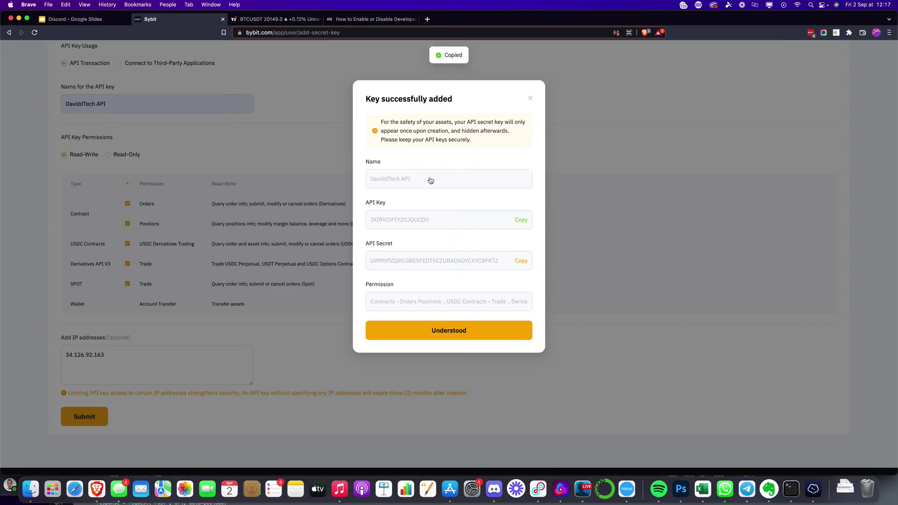
click(276, 19)
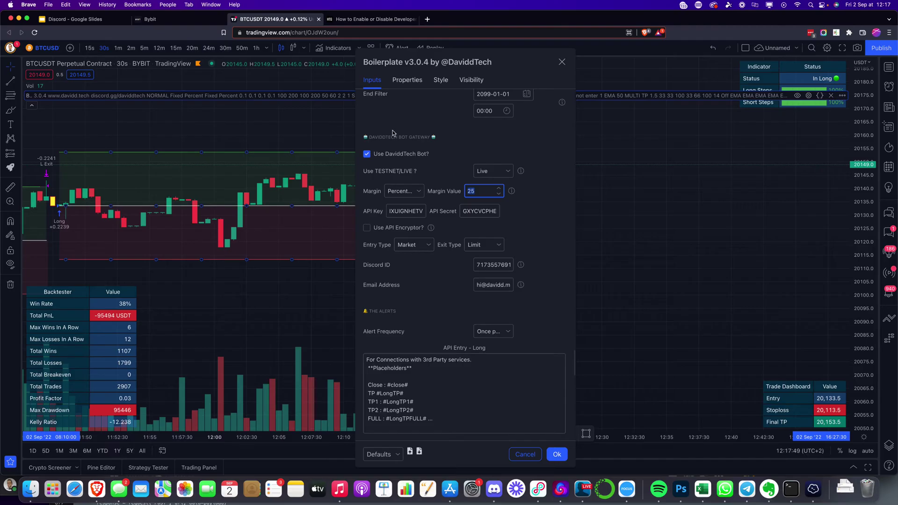
- Open the Boilerplate strategy settings and paste the new Bybit key into the API Key field
double_click(407, 213)
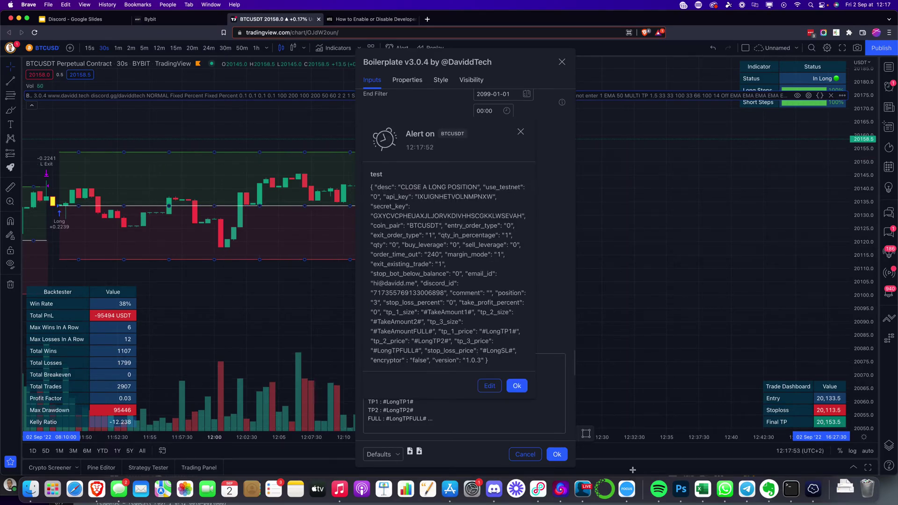
click(517, 386)
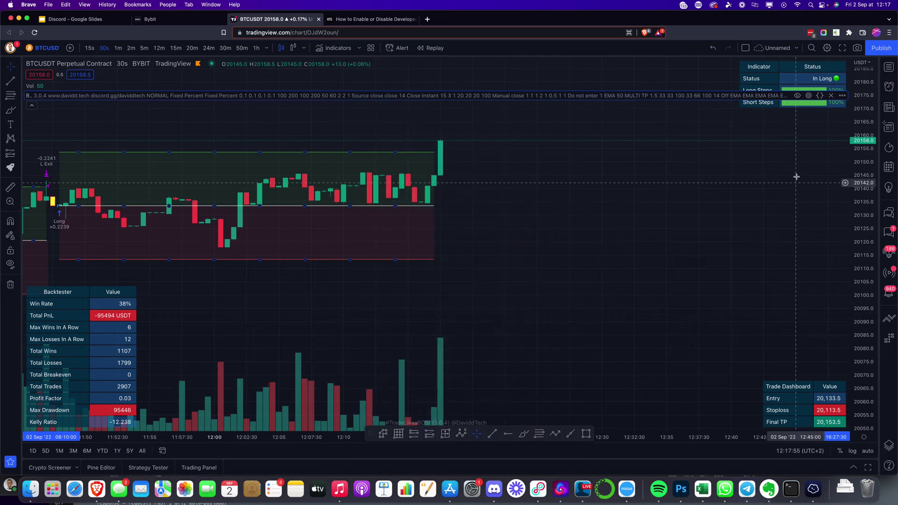
click(844, 96)
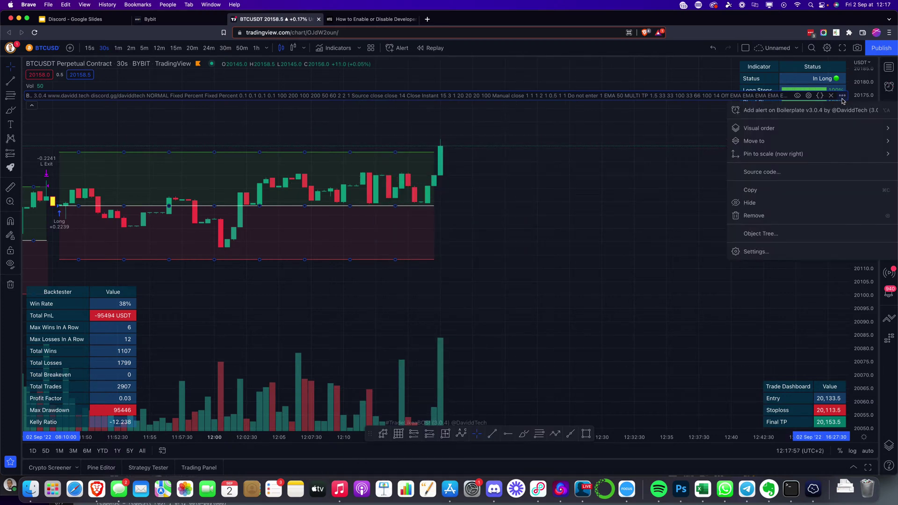
click(809, 97)
scroll(478, 271, down, 15)
scroll(479, 271, down, 20)
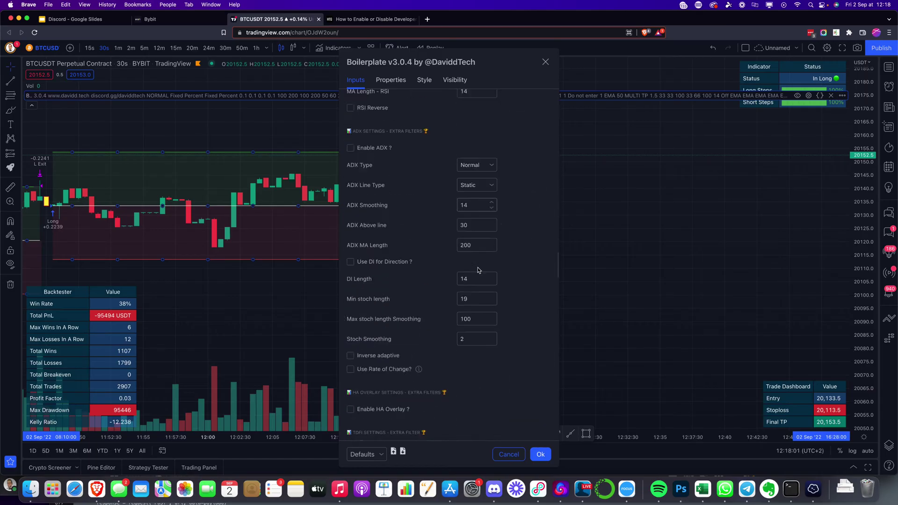
scroll(479, 270, down, 10)
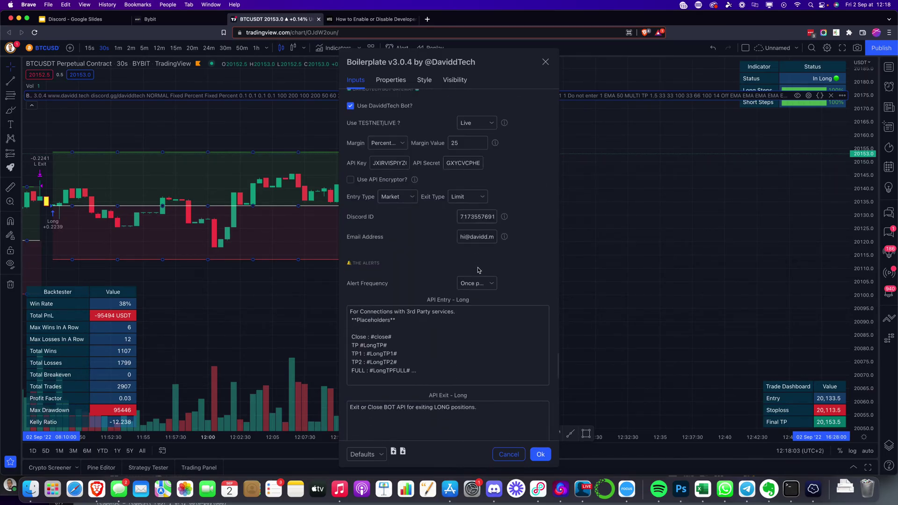
click(381, 161)
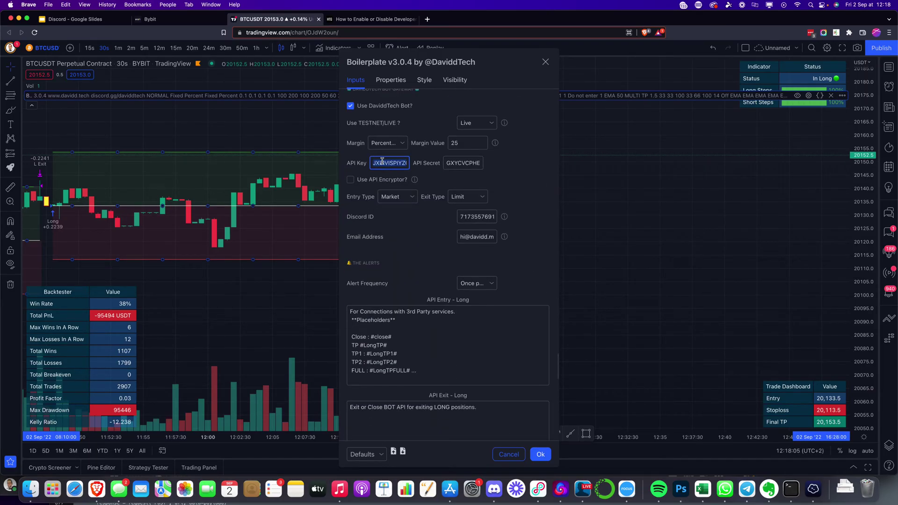
key(super+v)
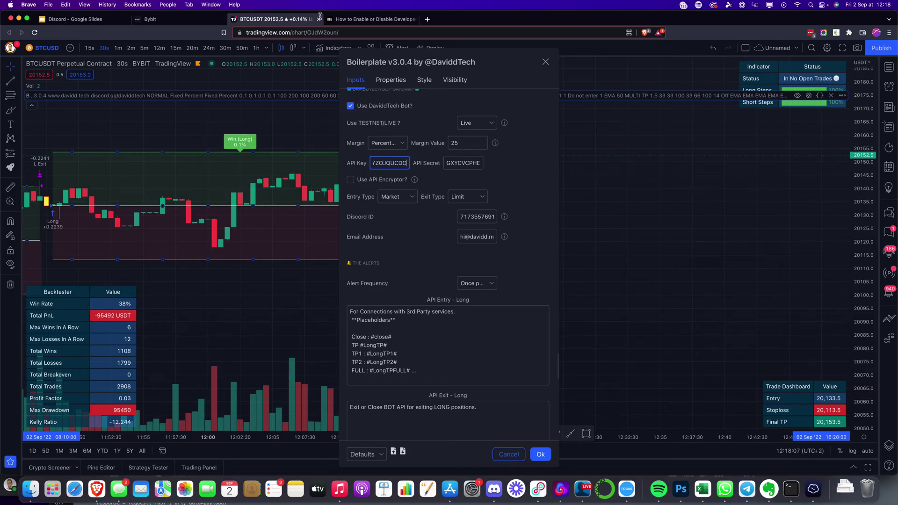
- Copy the new key's API Secret from Bybit's key details
click(169, 20)
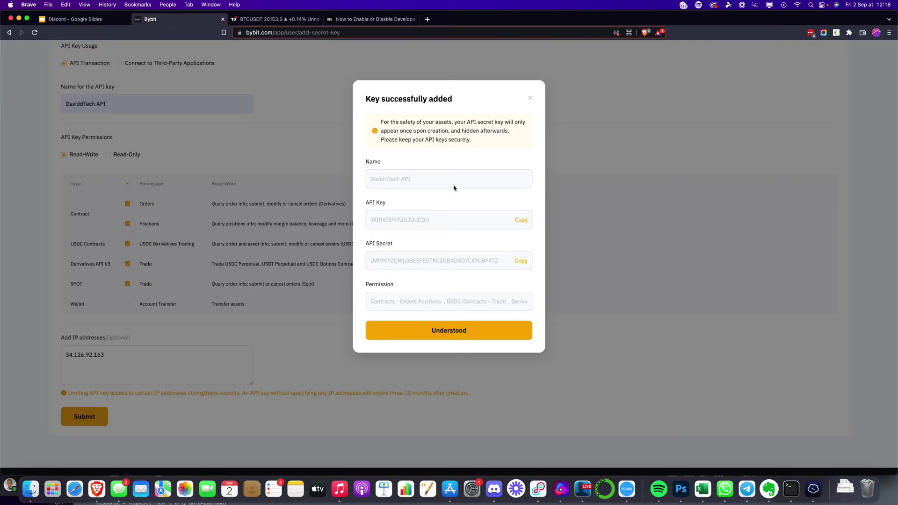
click(521, 261)
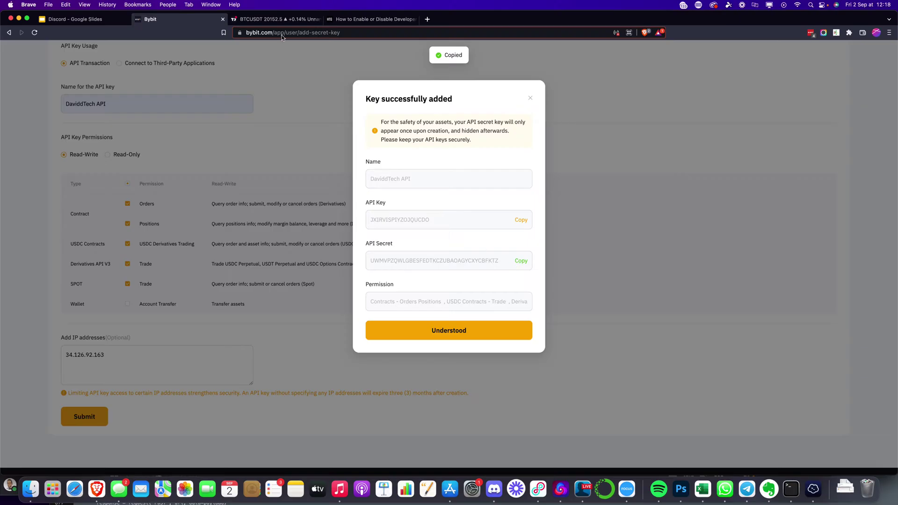
click(266, 21)
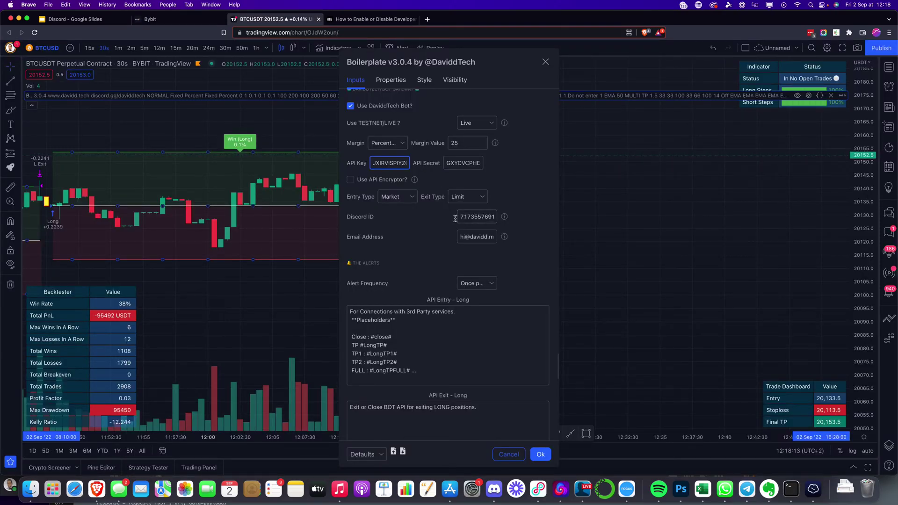
- Paste the Bybit API secret over the old Boilerplate API Secret value and dismiss the alert
click(454, 162)
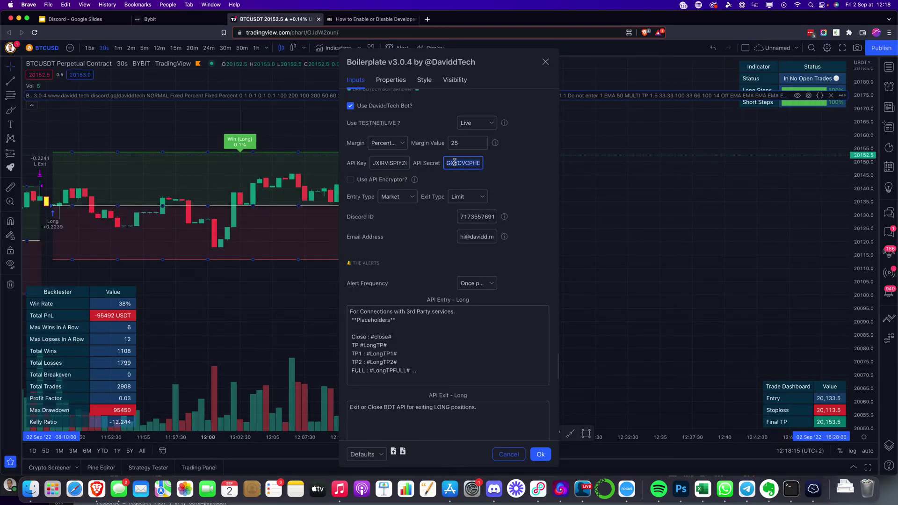
key(super+v)
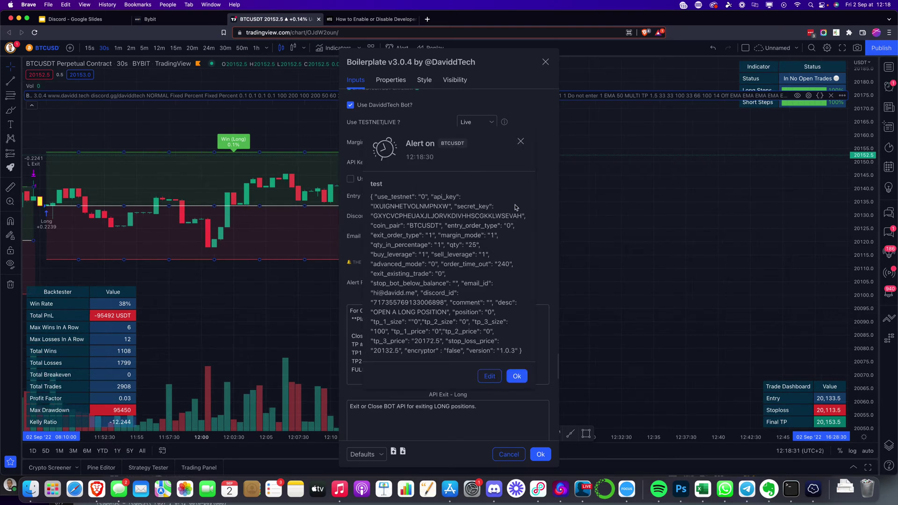
click(516, 376)
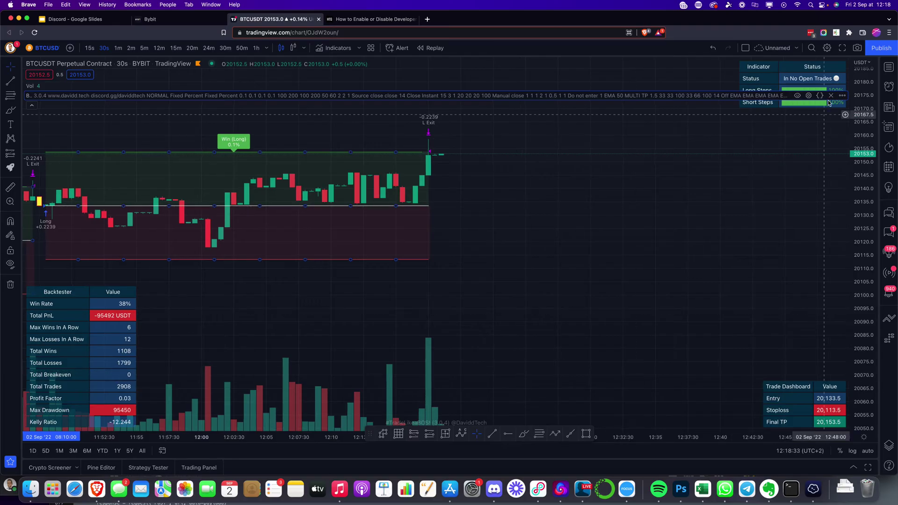
- Reopen Boilerplate settings, scroll to DaviddTech Bot Gateway, and keep Entry Type on Market
click(809, 95)
scroll(439, 260, down, 15)
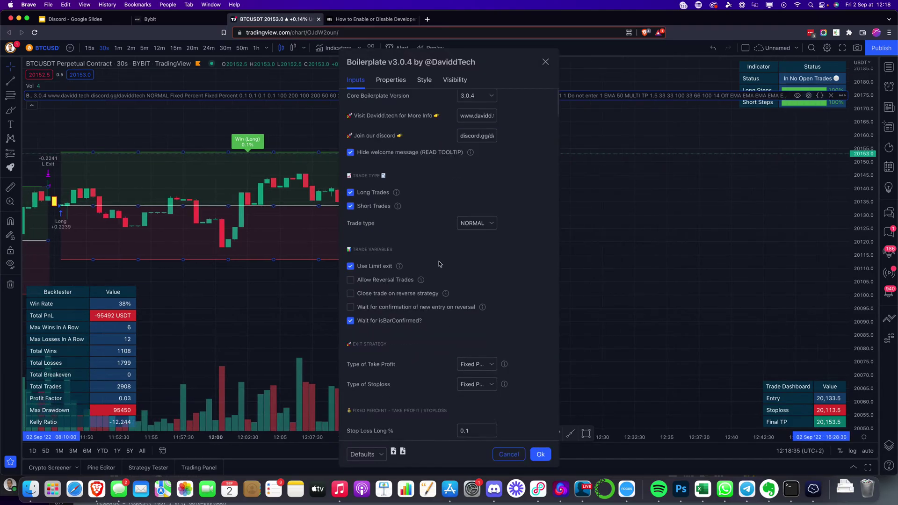
scroll(439, 260, down, 15)
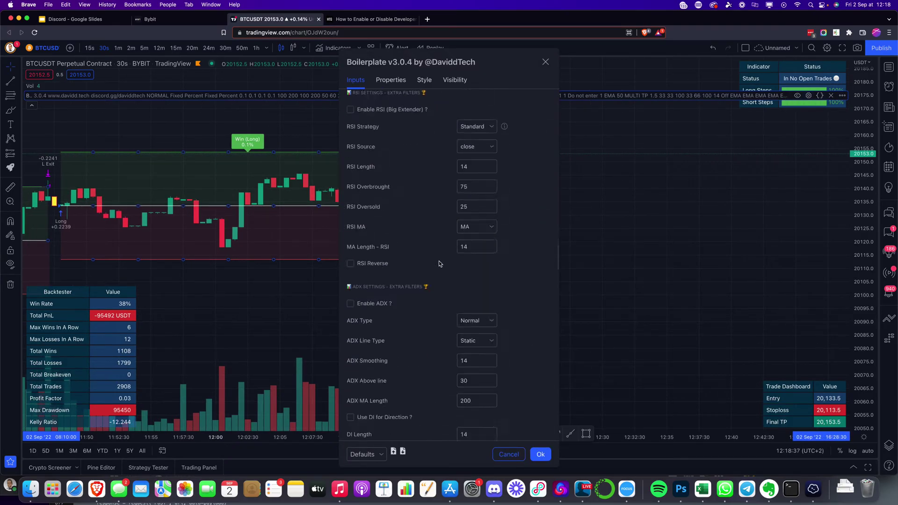
scroll(438, 263, down, 15)
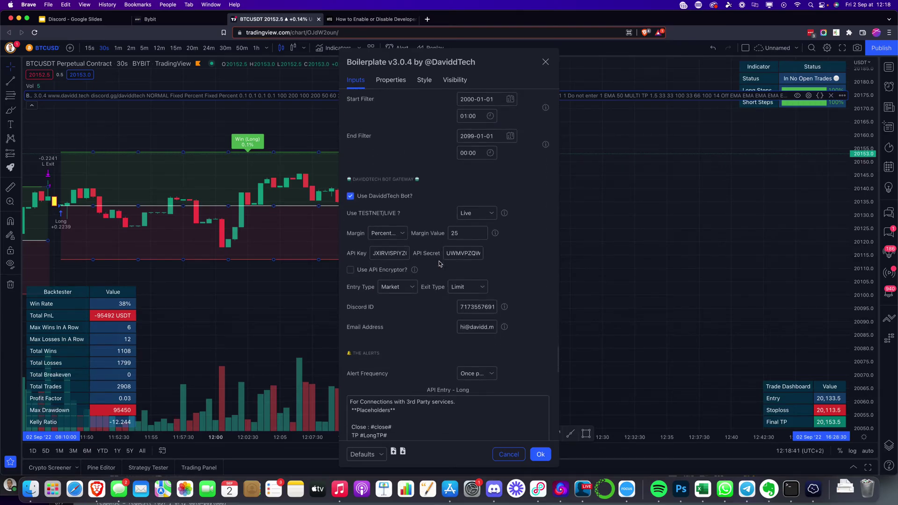
scroll(439, 263, down, 2)
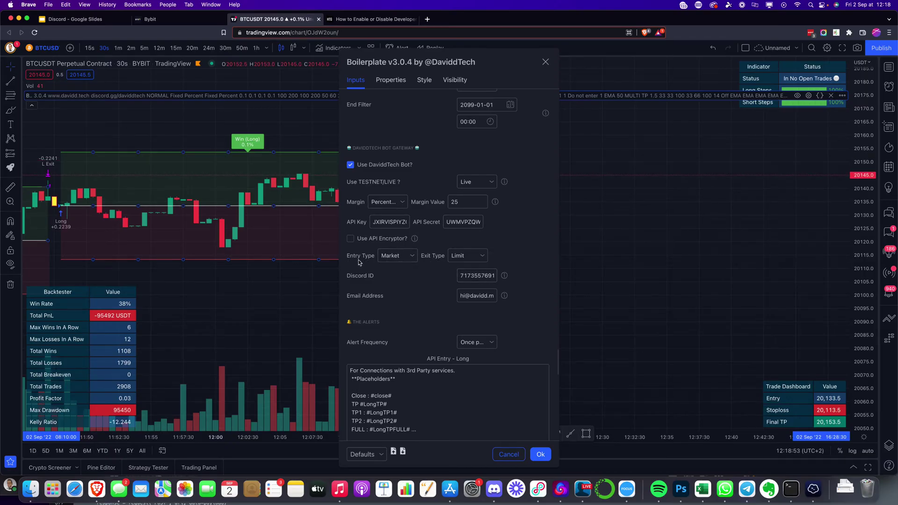
click(394, 260)
click(431, 276)
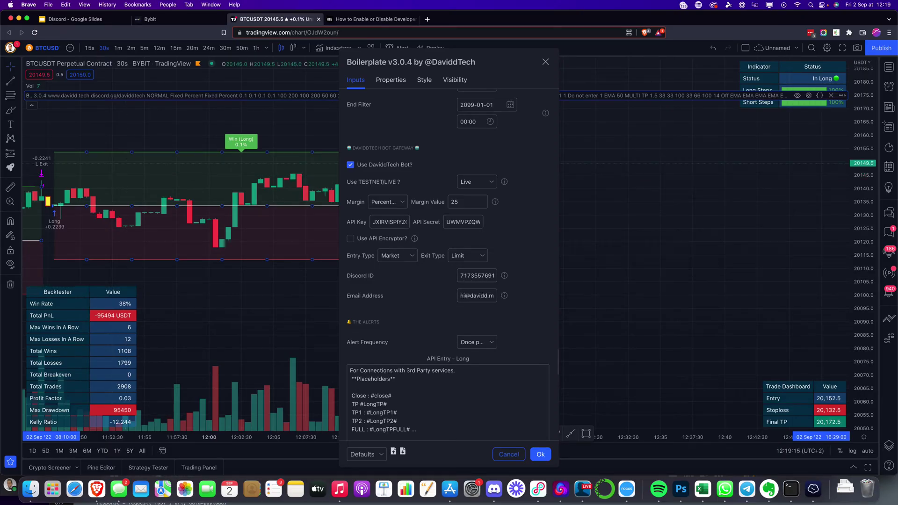
key(super+grave)
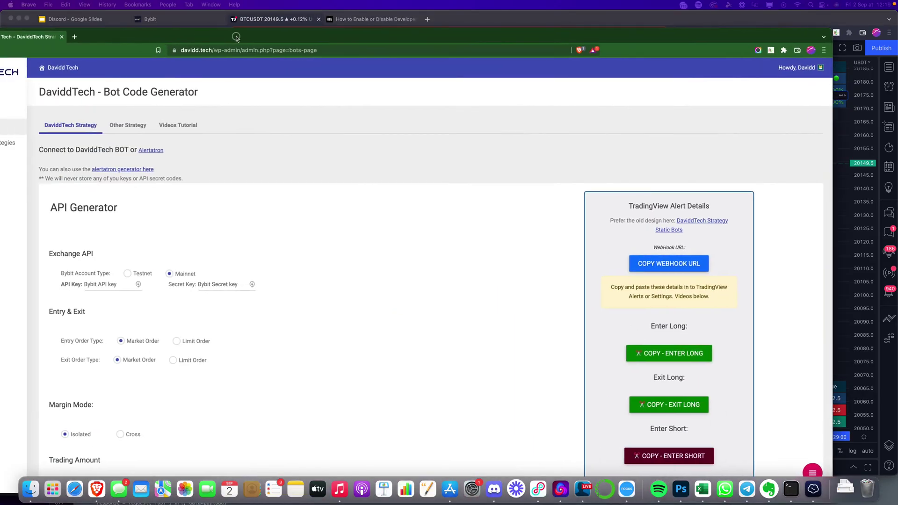
- Open Edit Profile from the davidd.tech Howdy menu and copy the account's Email field
drag(239, 37, 291, 39)
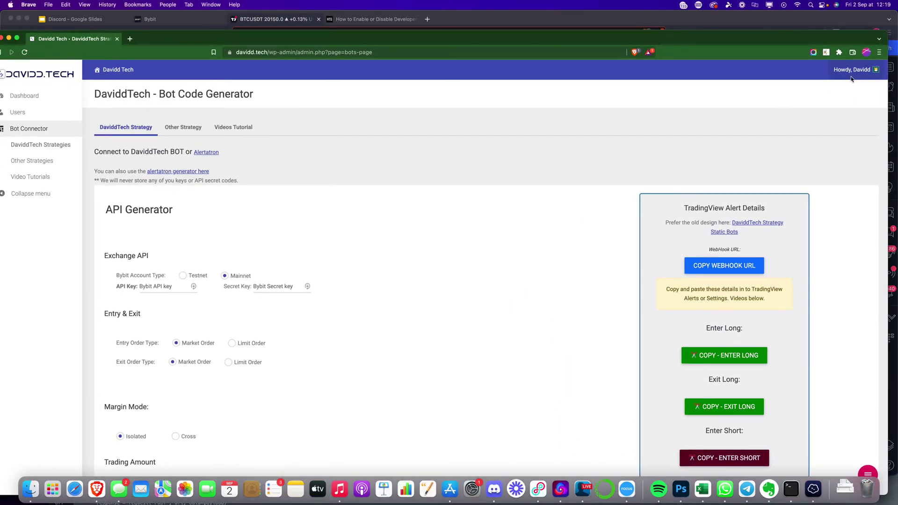
mouse_move(853, 76)
click(825, 121)
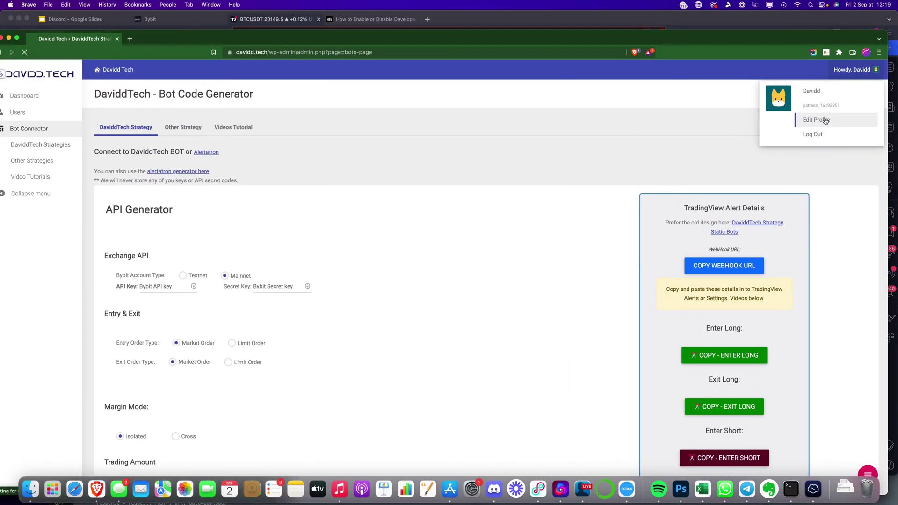
scroll(517, 153, down, 3)
scroll(245, 187, up, 3)
scroll(245, 190, down, 7)
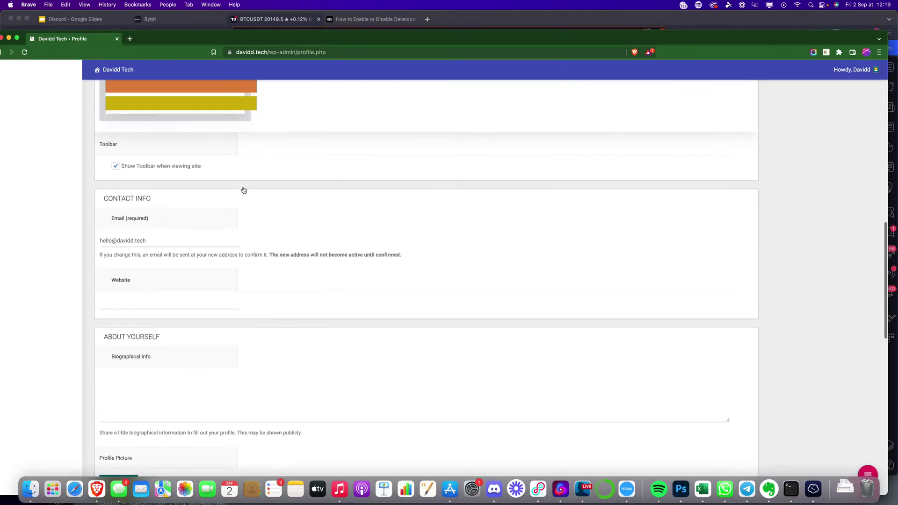
scroll(156, 209, down, 1)
drag(155, 209, 90, 207)
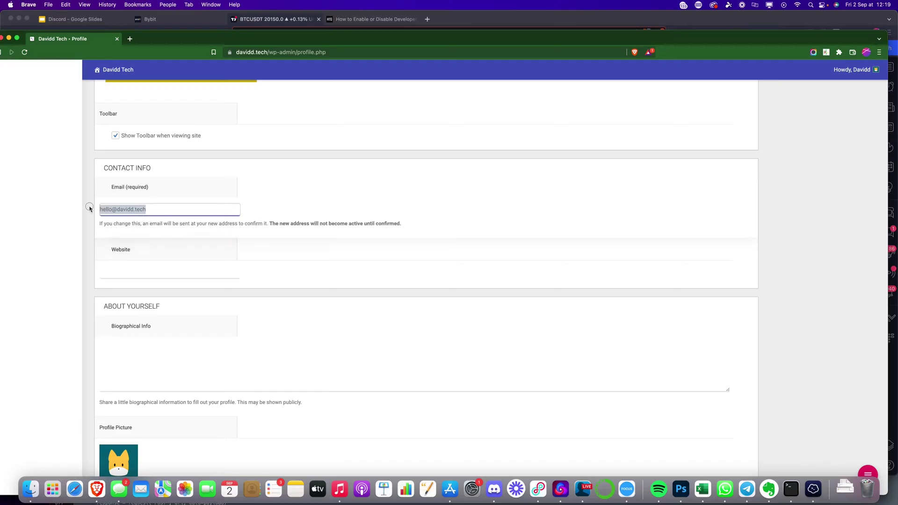
right_click(138, 210)
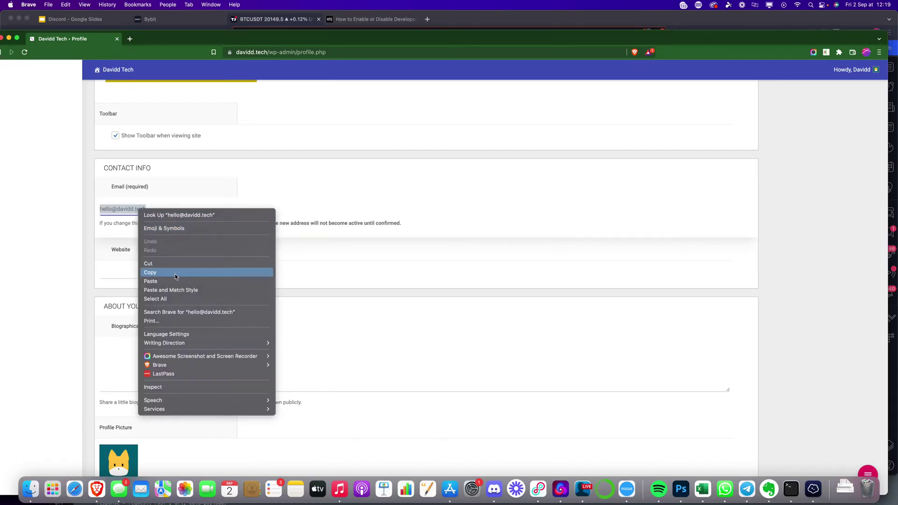
key(super+grave)
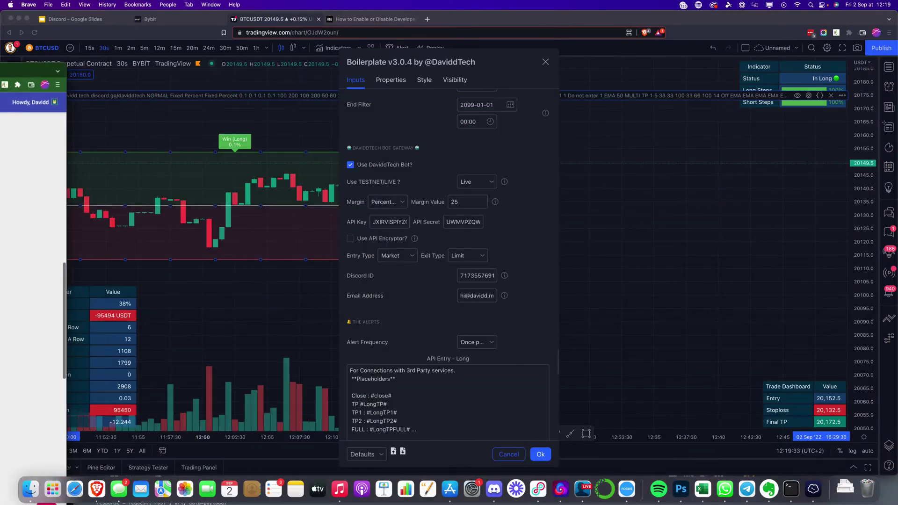
triple_click(475, 297)
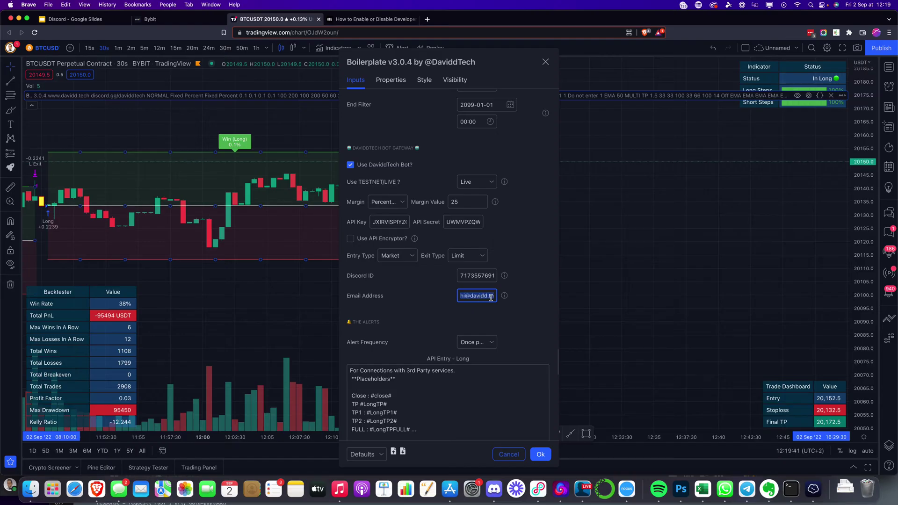
click(430, 281)
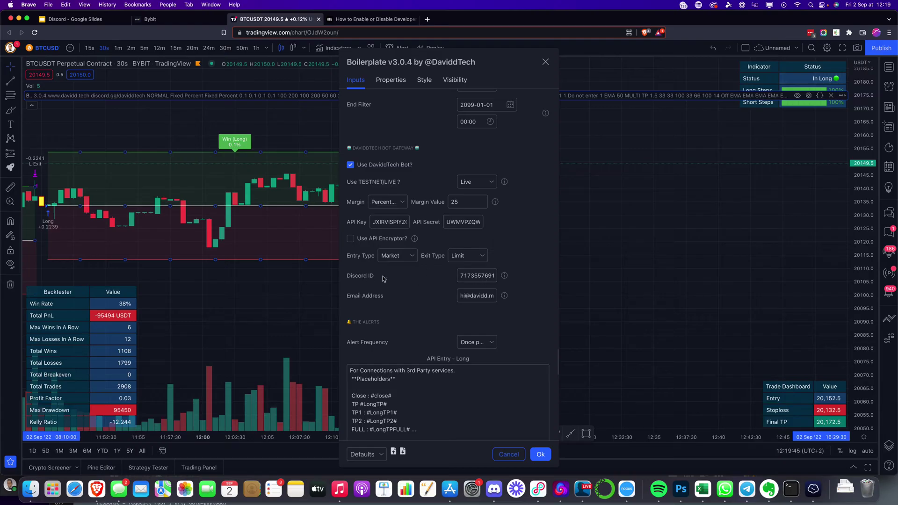
double_click(470, 278)
click(440, 278)
- Bring Discord to the front, zoom its window to full screen, and open User Settings
right_click(497, 491)
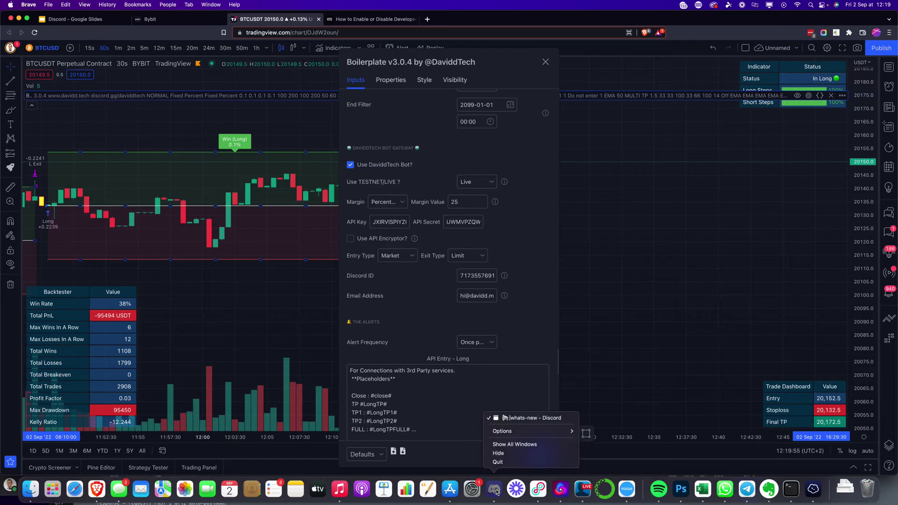
click(497, 491)
click(497, 491)
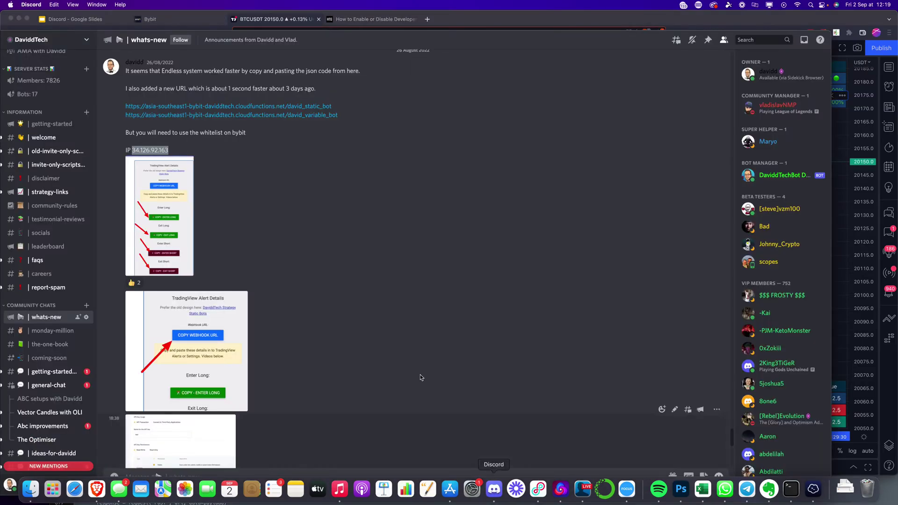
double_click(306, 43)
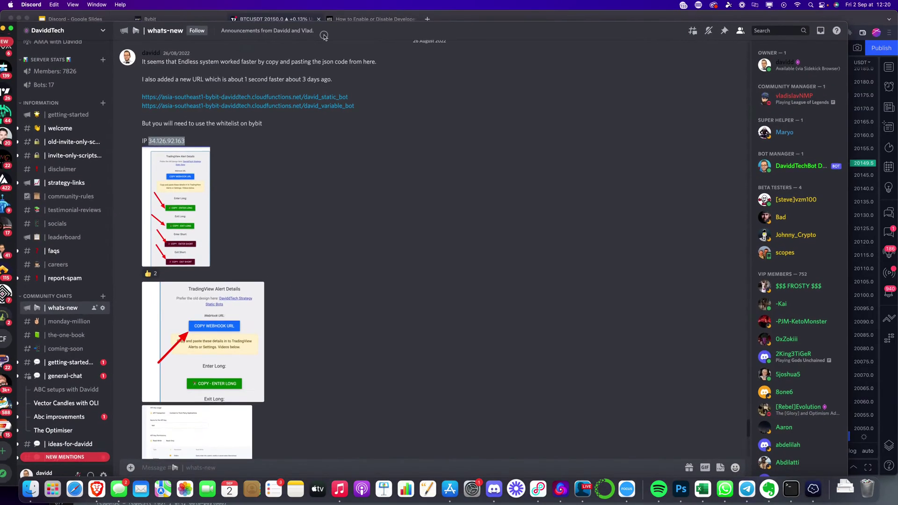
drag(326, 29, 331, 30)
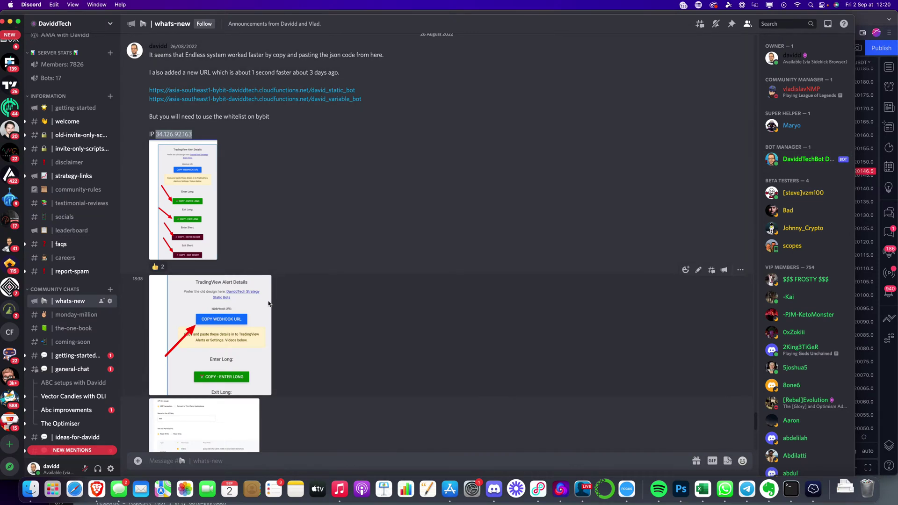
click(111, 469)
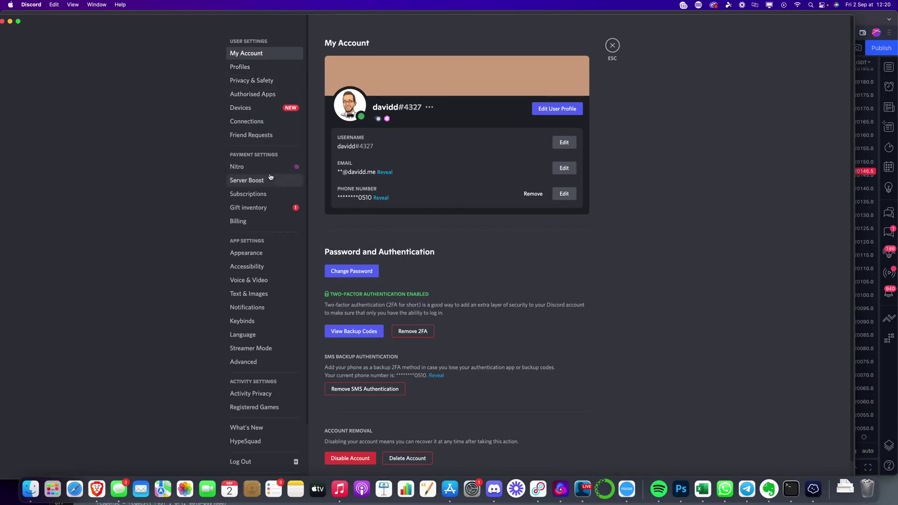
- Confirm Developer Mode is on, copy the announcement author's user ID, and return to Brave
click(243, 362)
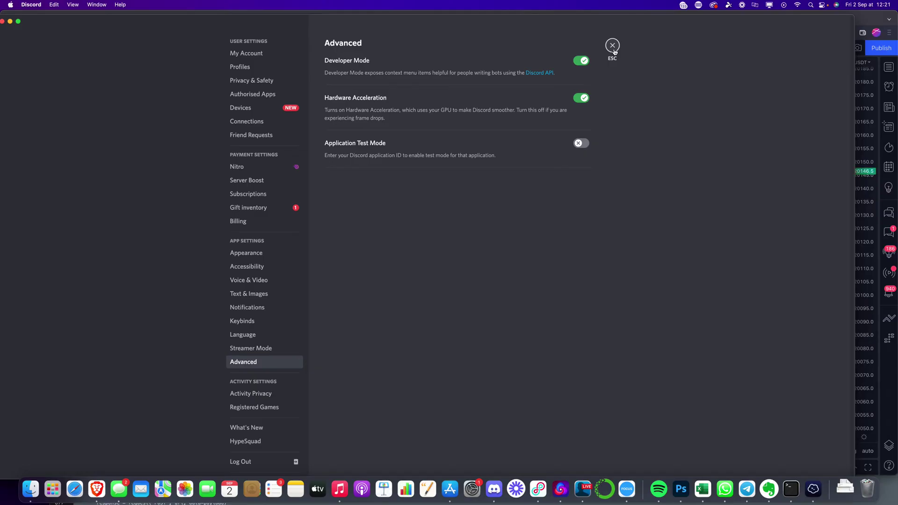
click(612, 46)
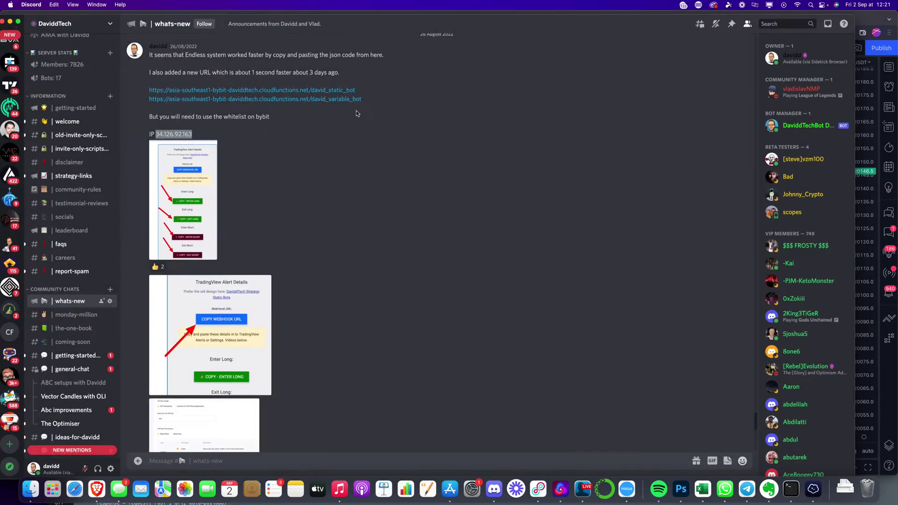
right_click(159, 49)
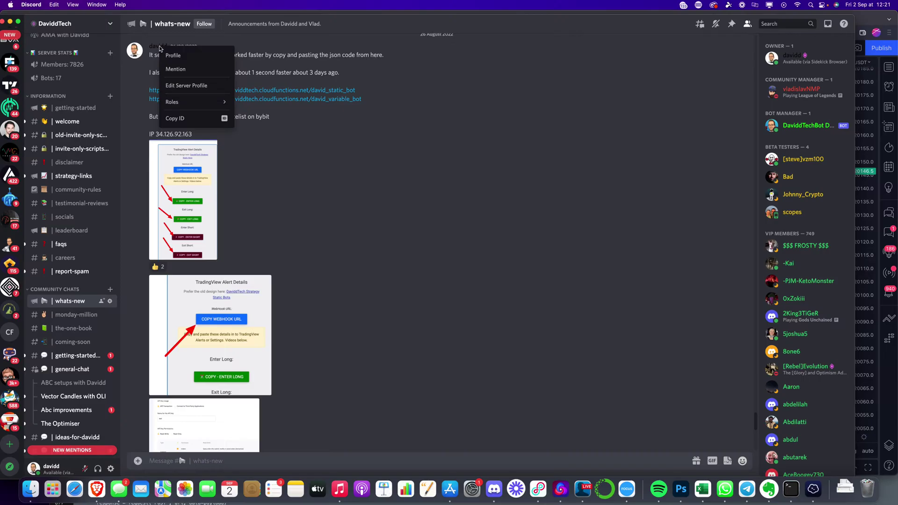
click(177, 118)
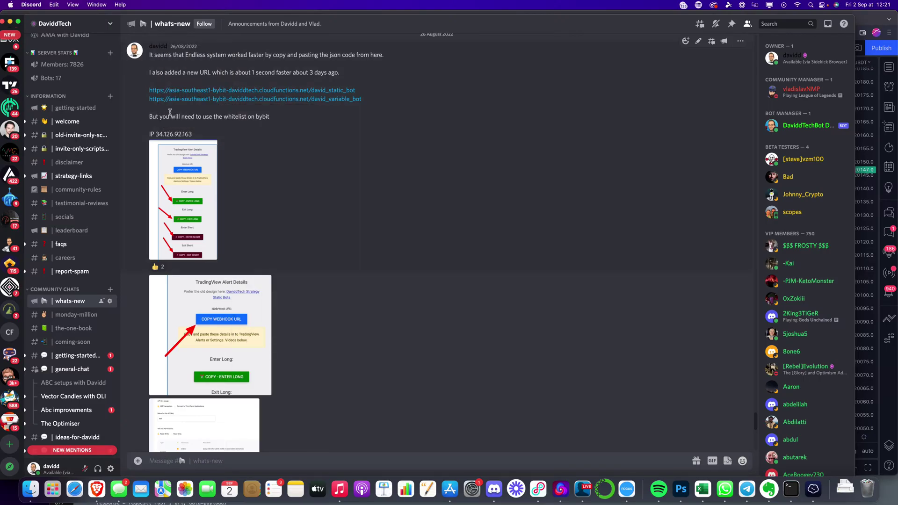
key(super+Tab)
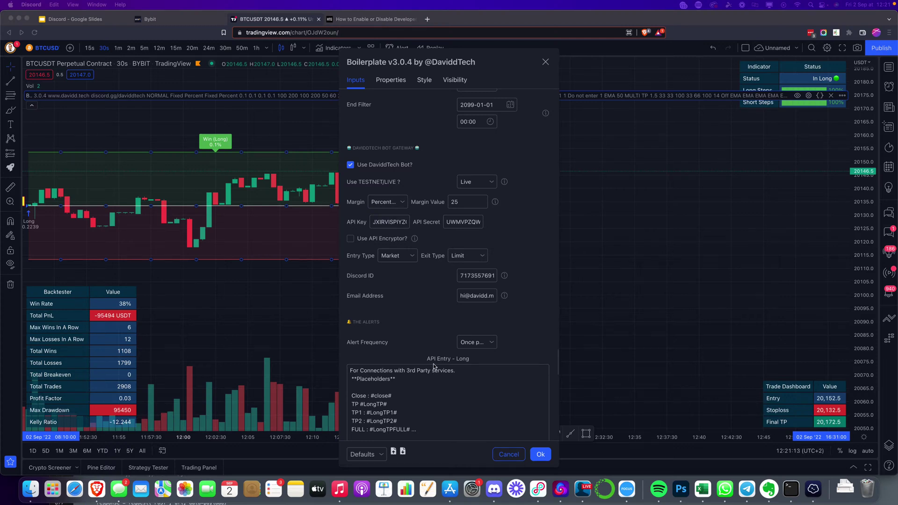
- Replace the Boilerplate Discord ID value with the copied user ID and confirm with Ok
click(441, 280)
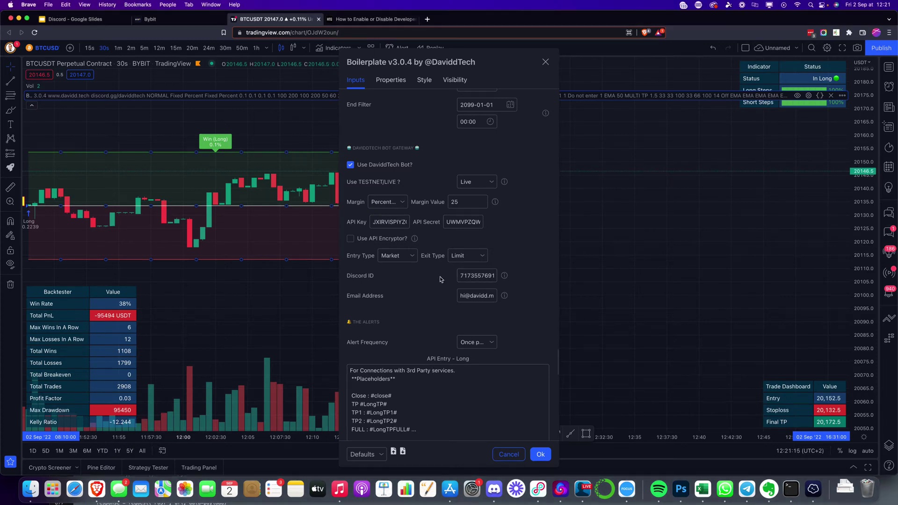
double_click(488, 278)
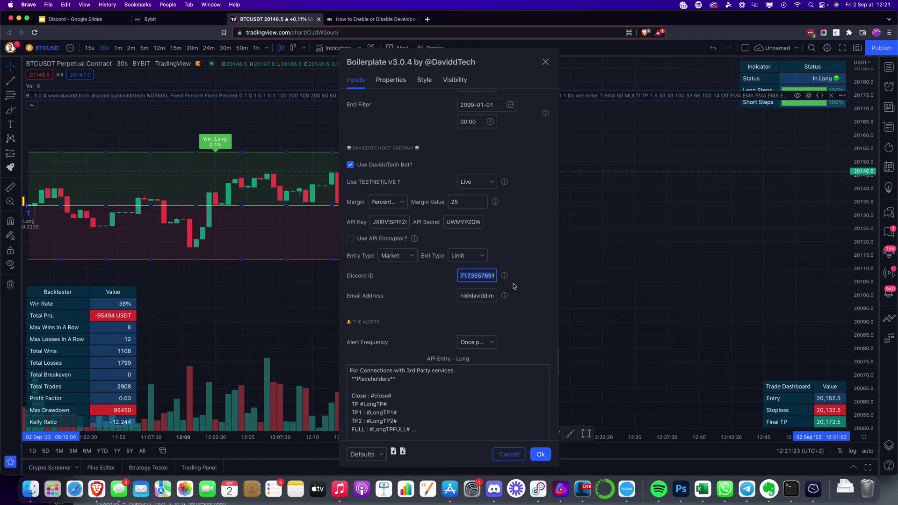
click(428, 294)
click(541, 454)
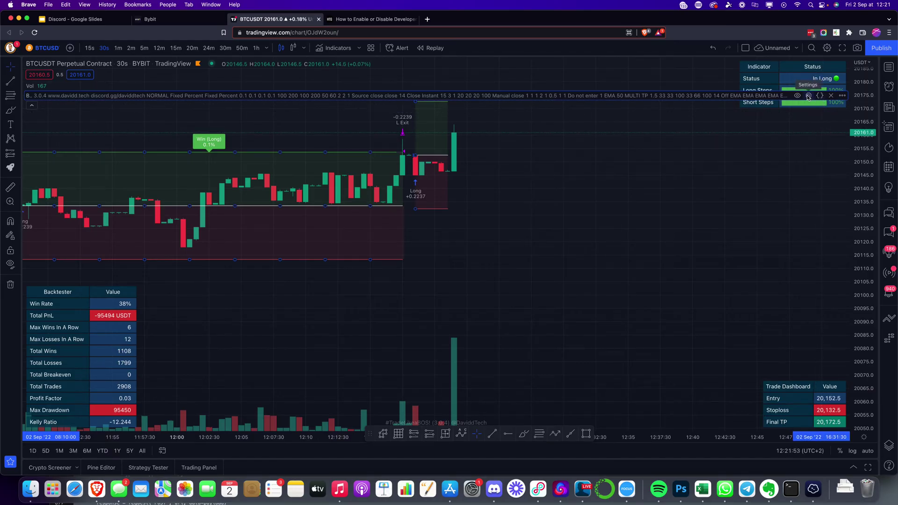
- Add an alert on Boilerplate with the 'Order fills only' trigger, then switch to the DaviddTech window
click(808, 96)
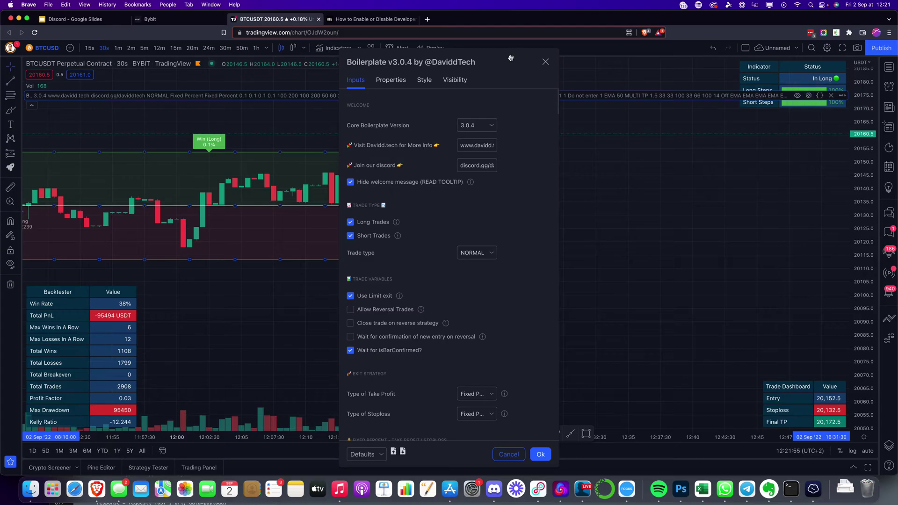
click(545, 62)
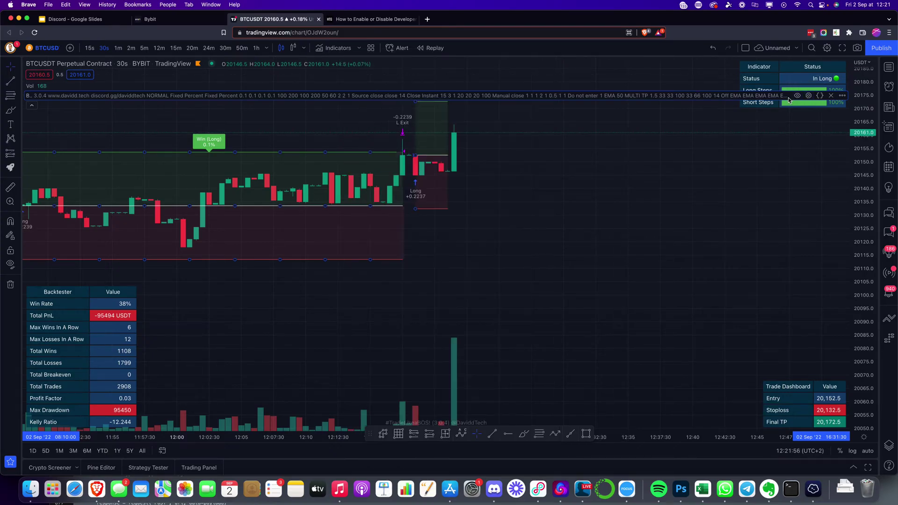
click(842, 96)
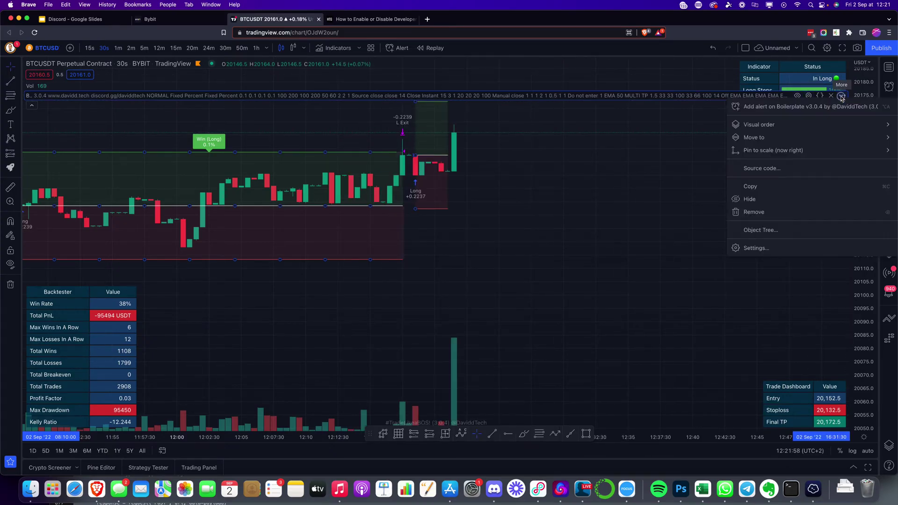
click(764, 107)
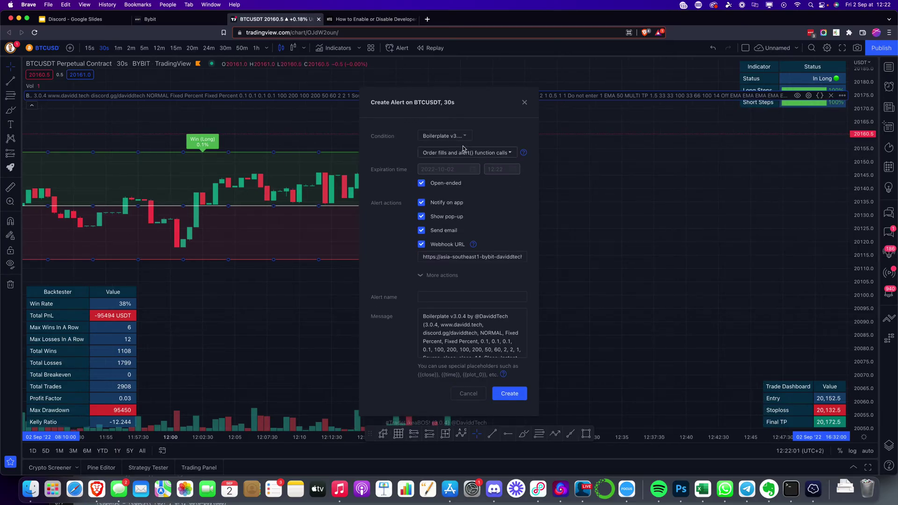
click(452, 137)
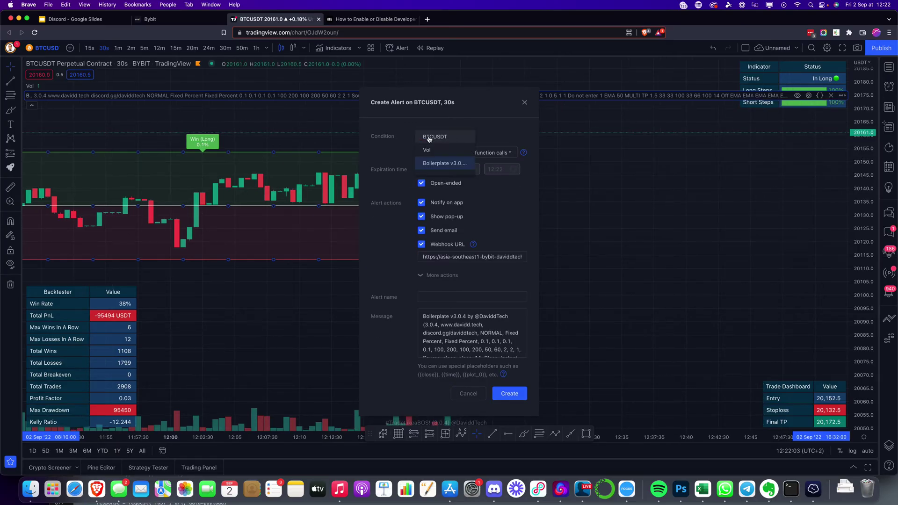
click(396, 141)
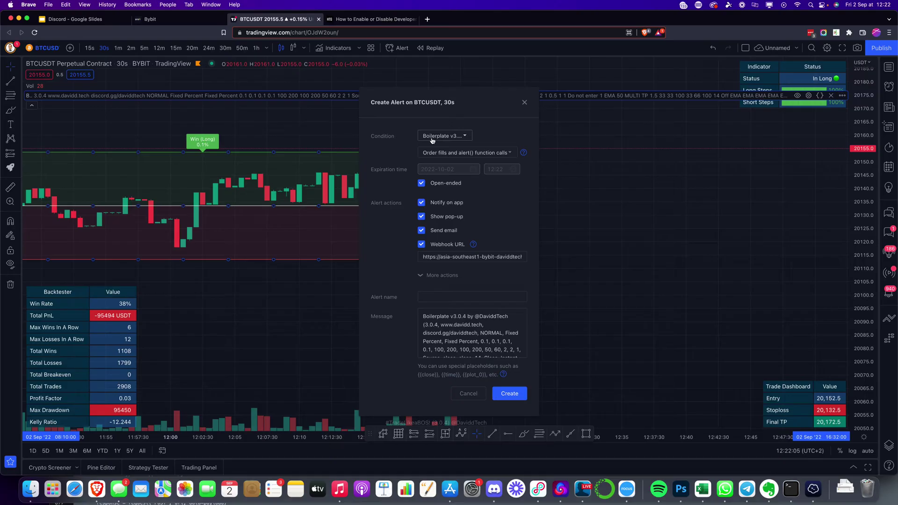
click(461, 153)
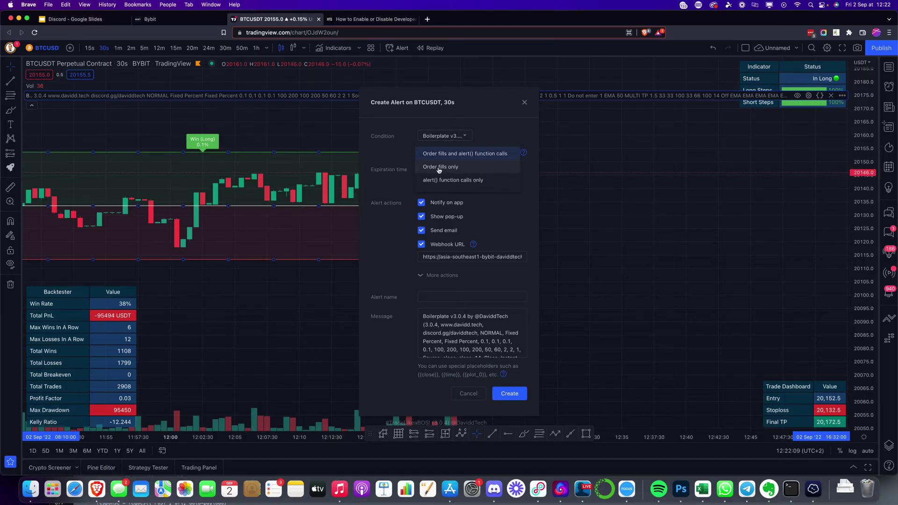
click(446, 169)
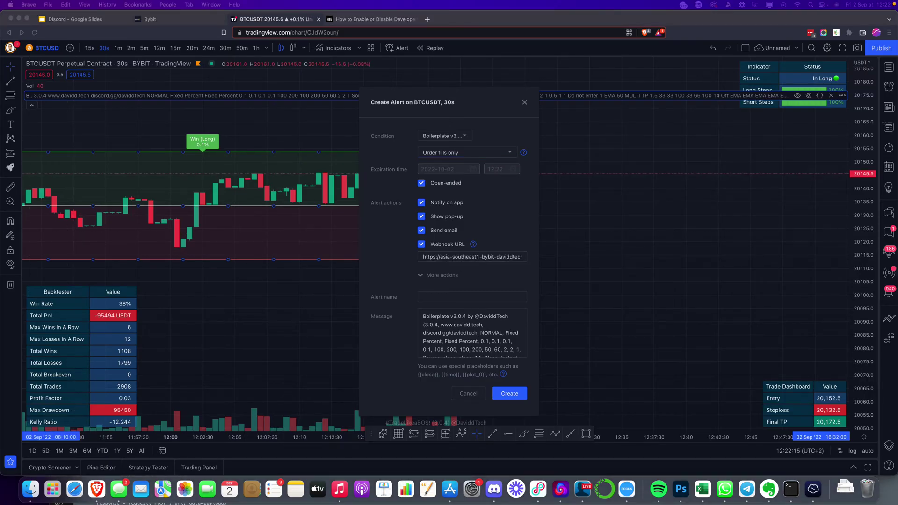
key(super+grave)
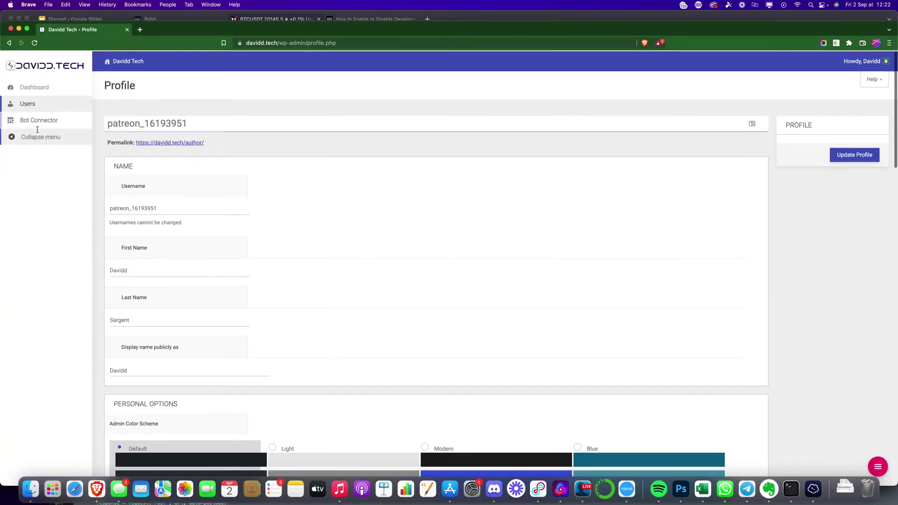
- Copy the webhook URL from the DaviddTech Strategies Bot Code Generator and move the site aside
mouse_move(37, 125)
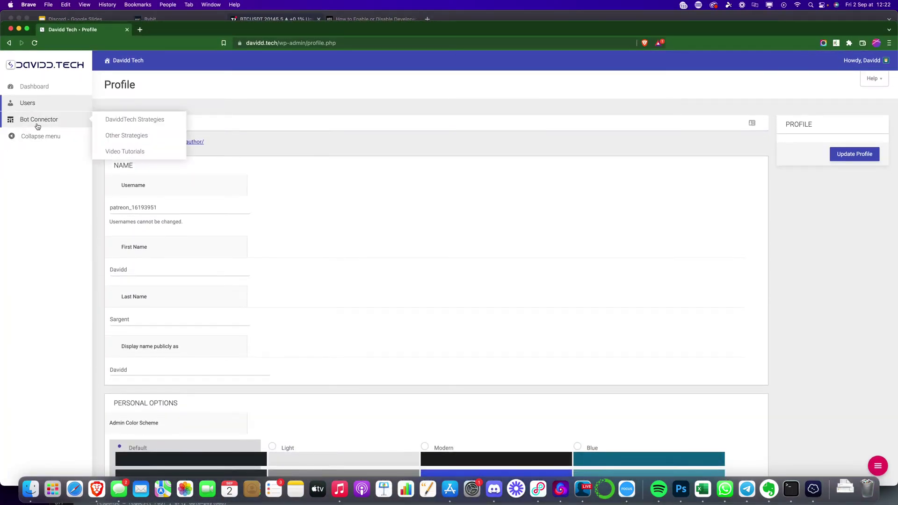
click(117, 126)
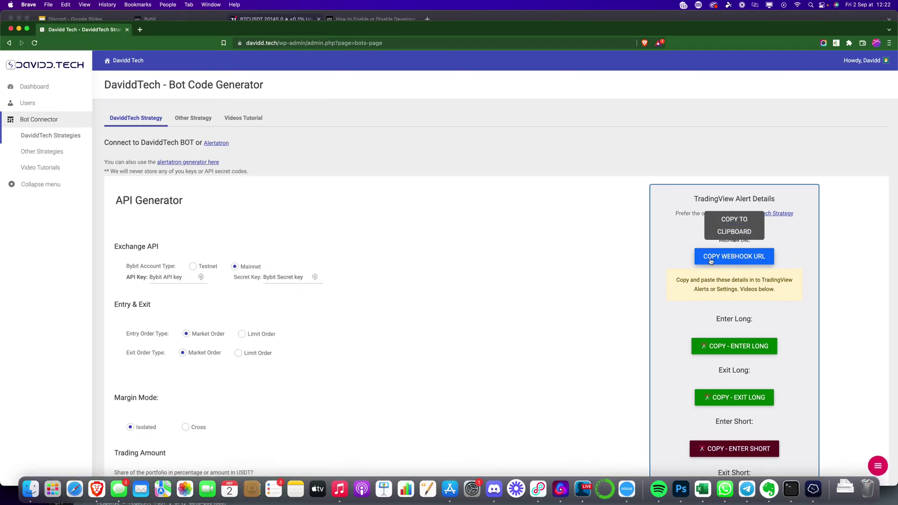
click(743, 262)
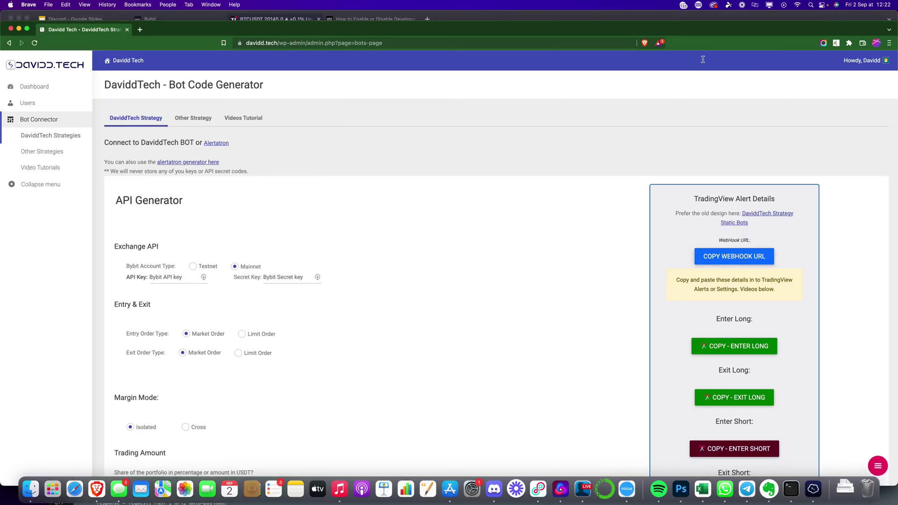
drag(722, 28, 189, 72)
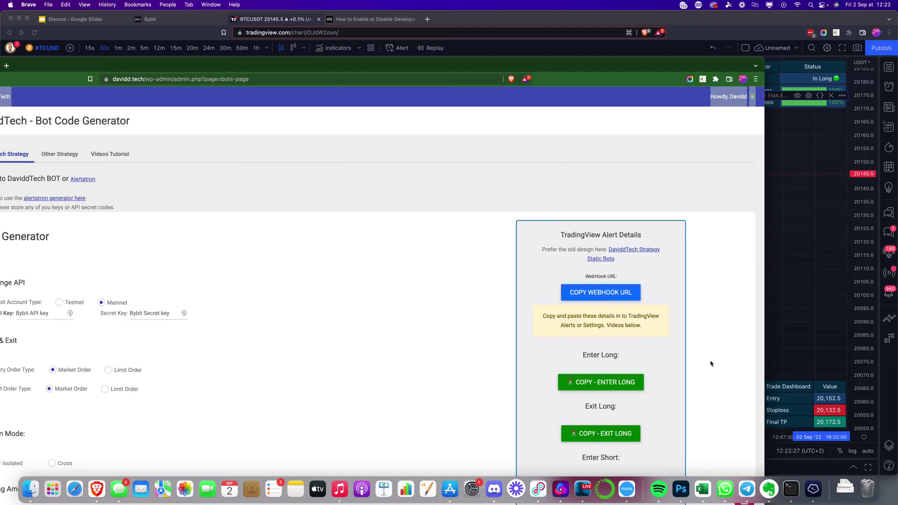
drag(700, 68, 0, 75)
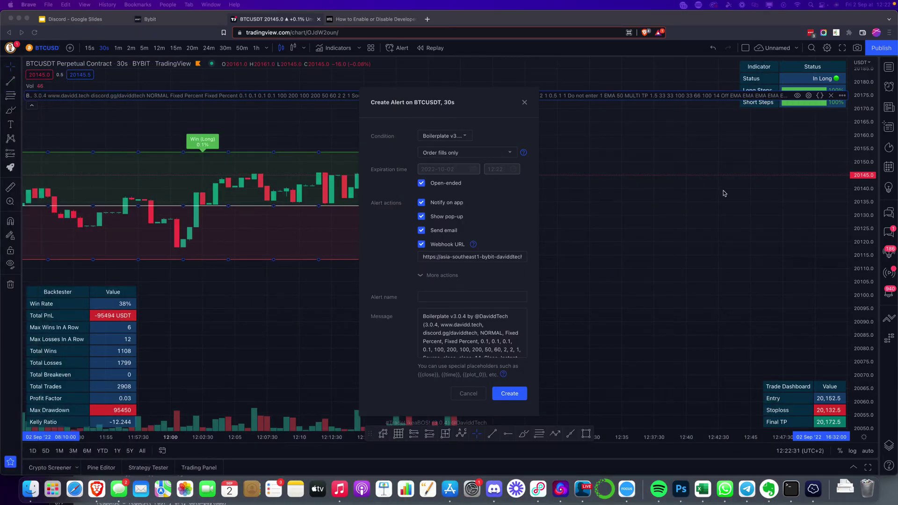
- Keep the pasted webhook URL and name the alert 'test'
triple_click(503, 255)
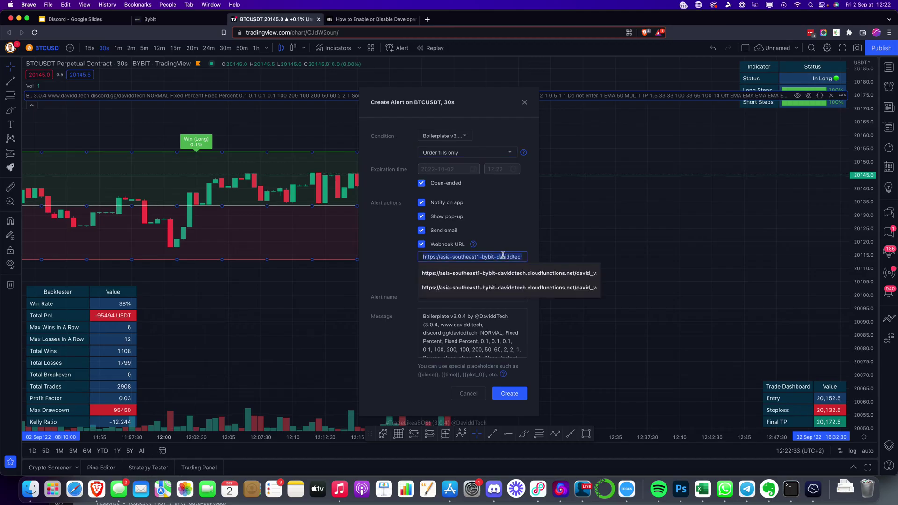
click(503, 255)
click(514, 251)
click(456, 296)
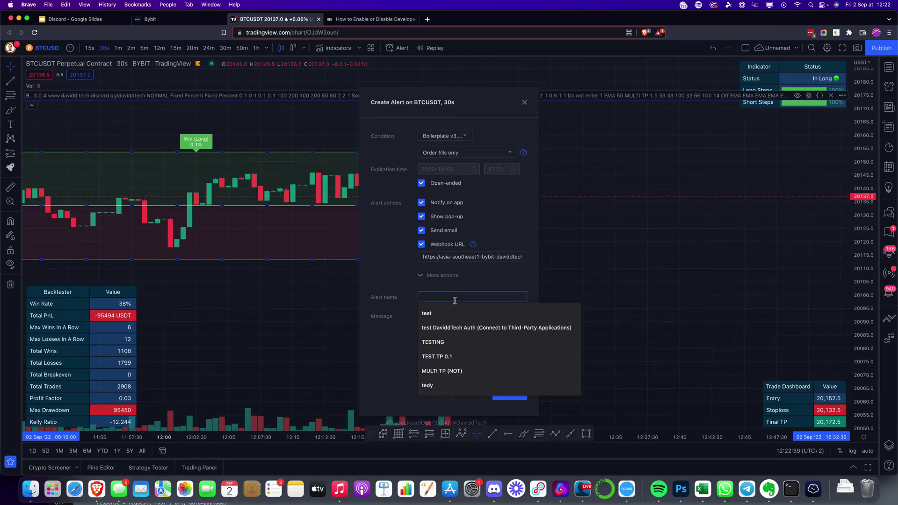
text(test)
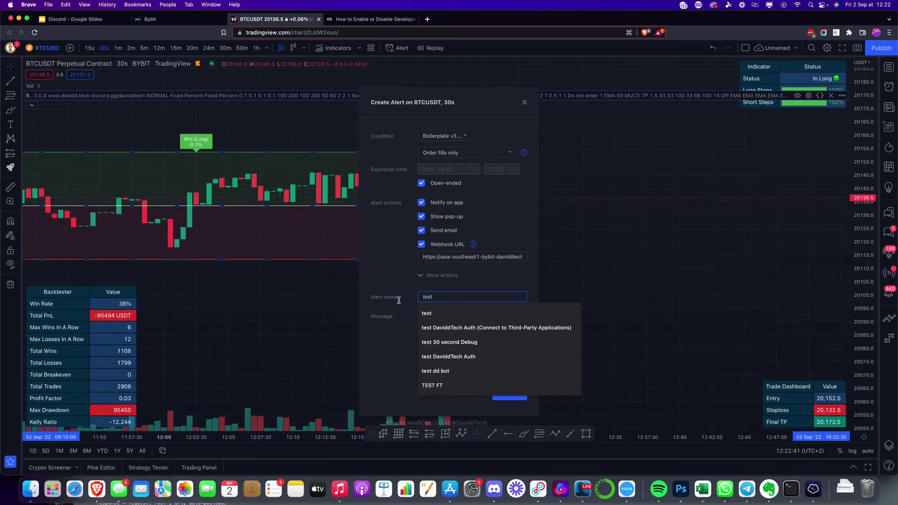
click(398, 299)
- Delete the default Boilerplate text from the alert's Message box
drag(425, 317, 495, 390)
key(BackSpace)
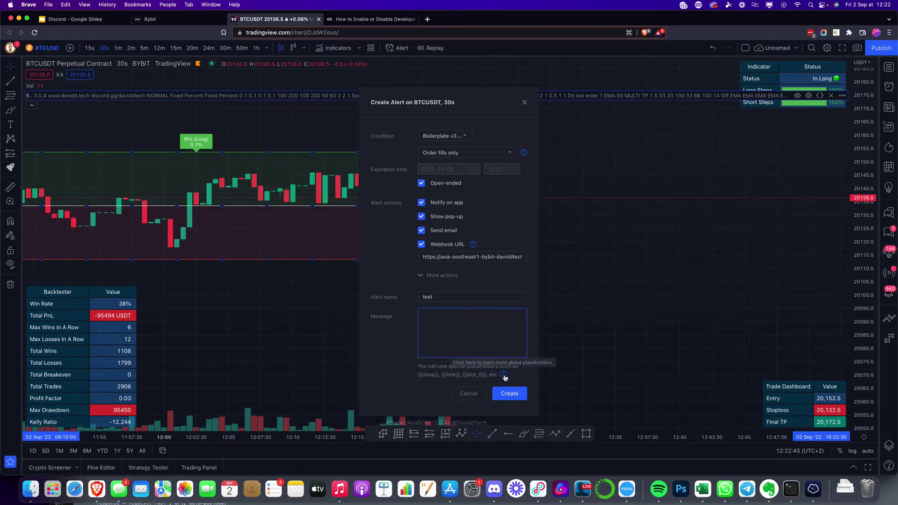
click(503, 374)
- Find and select the {{strategy.order.alert_message}} placeholder in the alerts help article
scroll(564, 395, down, 10)
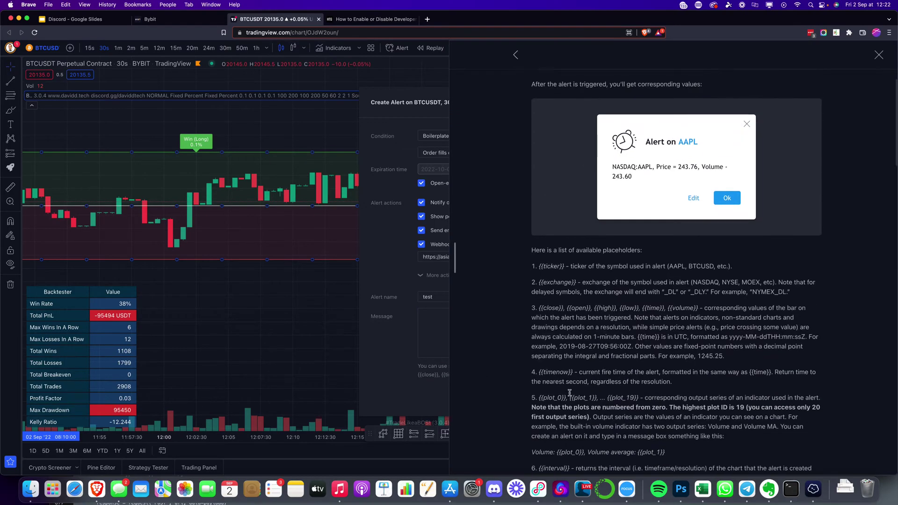
scroll(568, 395, down, 2)
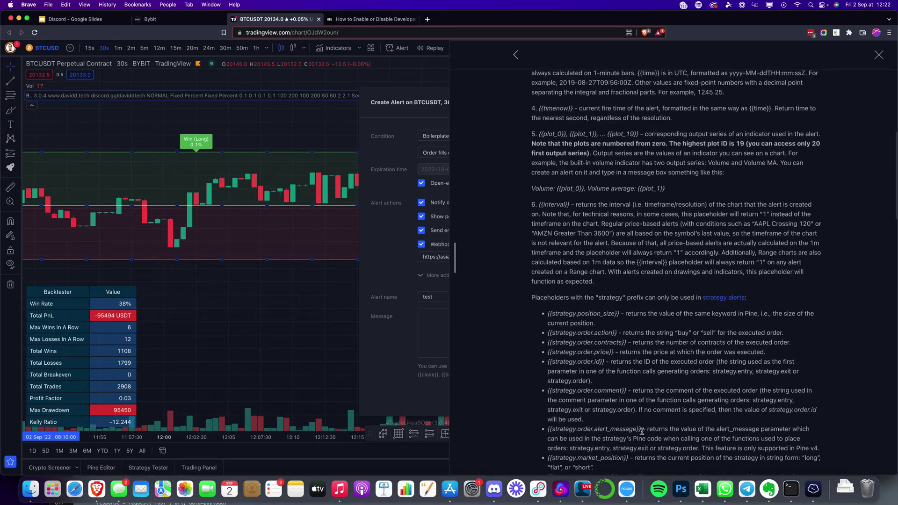
drag(643, 429, 562, 430)
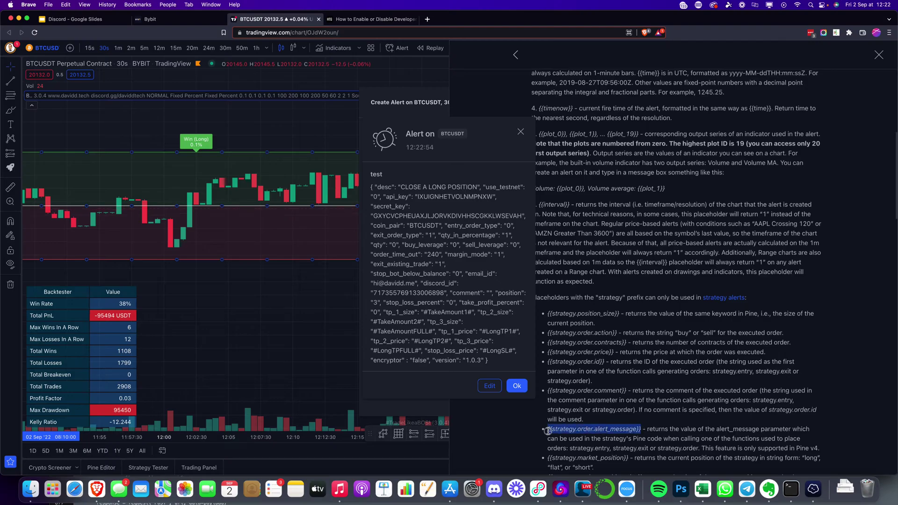
right_click(551, 430)
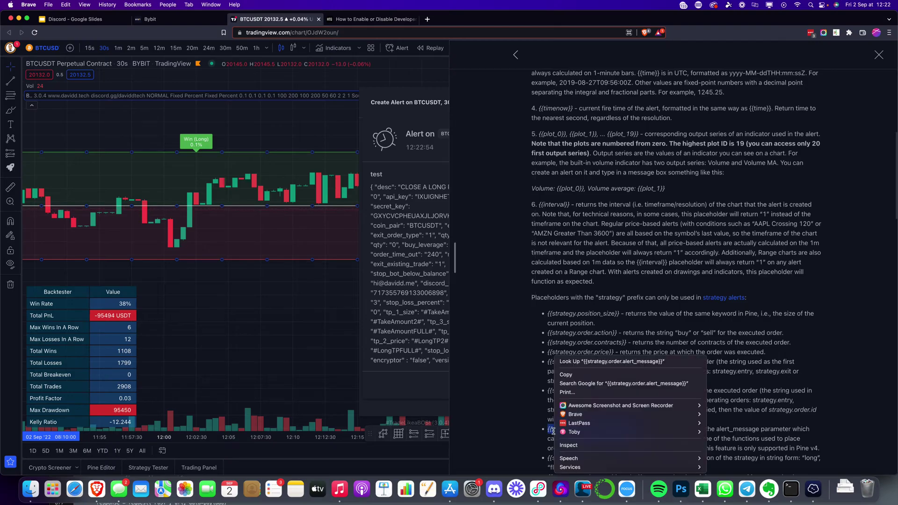
click(579, 382)
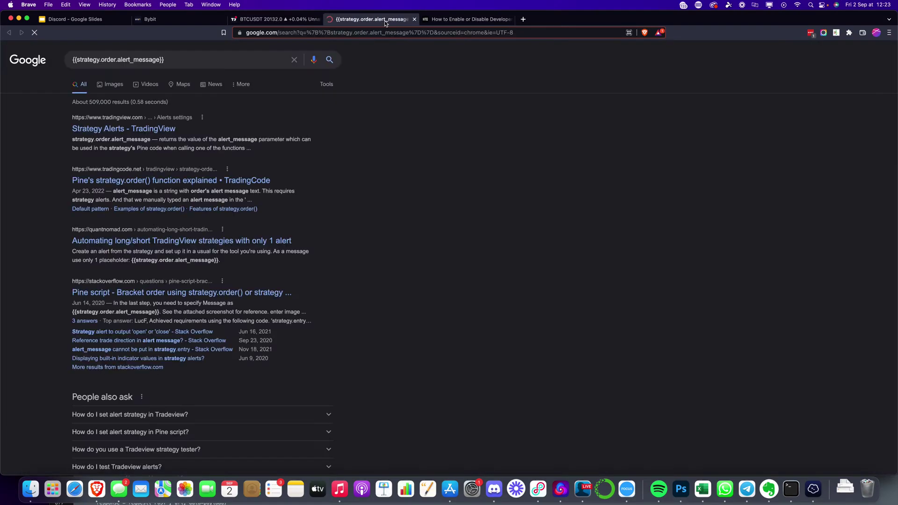
click(415, 20)
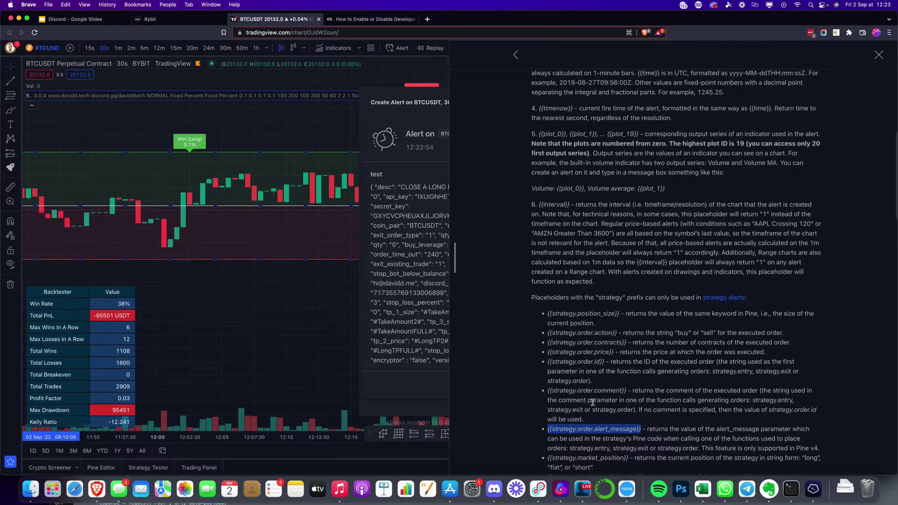
- Paste {{strategy.order.alert_message}} into the alert's Message box and create the alert
right_click(588, 427)
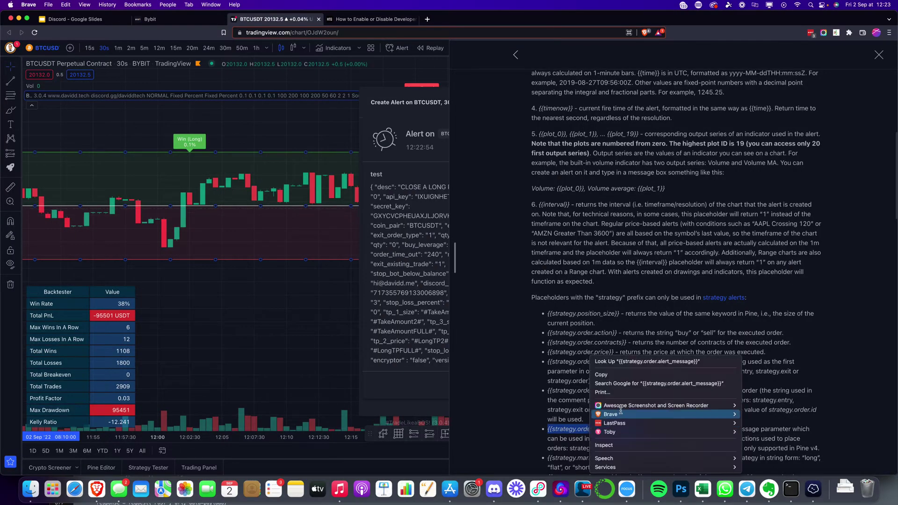
click(576, 378)
click(490, 387)
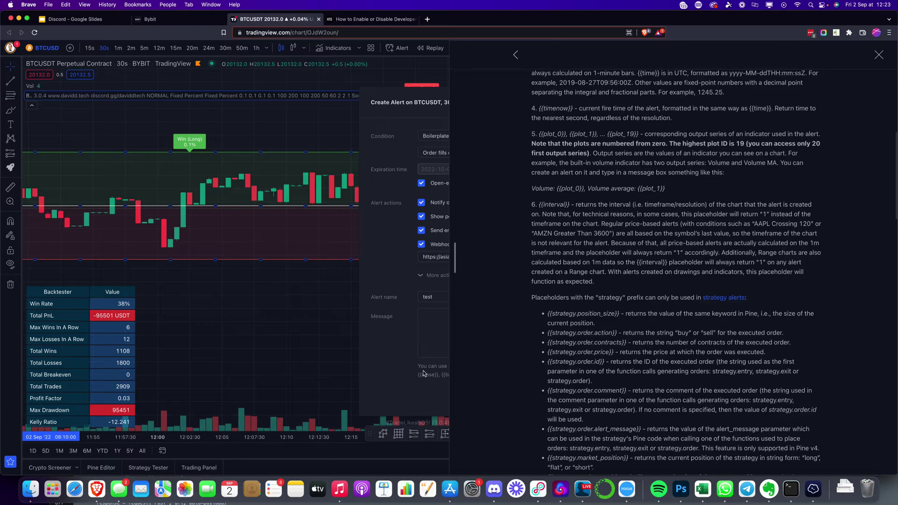
click(400, 360)
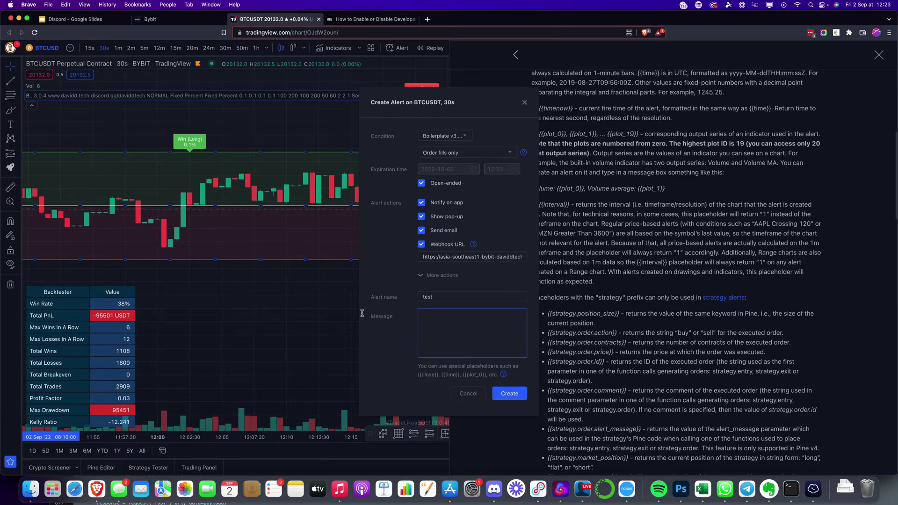
key(super+v)
click(509, 394)
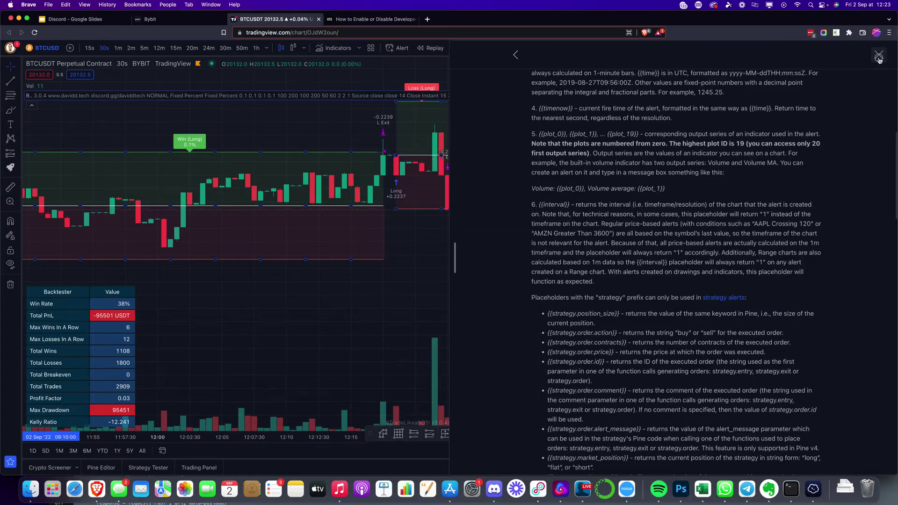
- Close the help article, stop the older duplicate test alert, and split the Bybit tab into its own window
click(879, 57)
drag(656, 163, 556, 206)
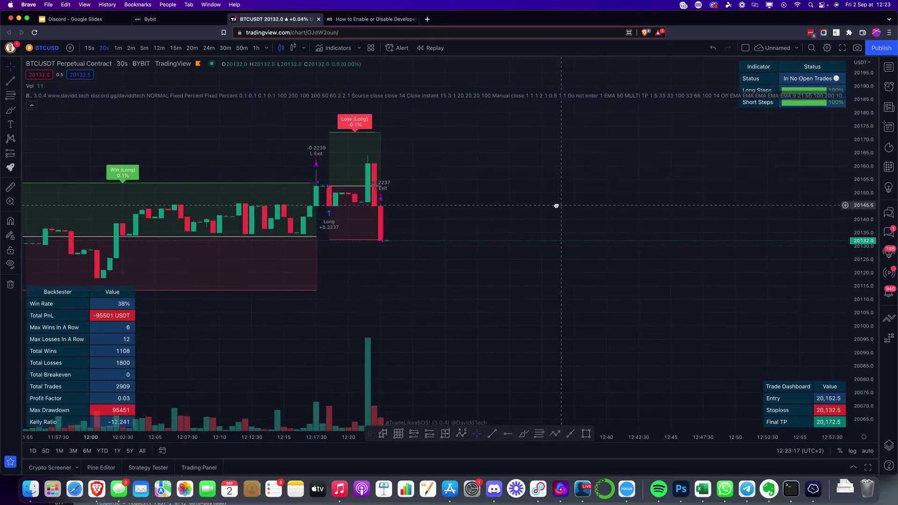
click(889, 86)
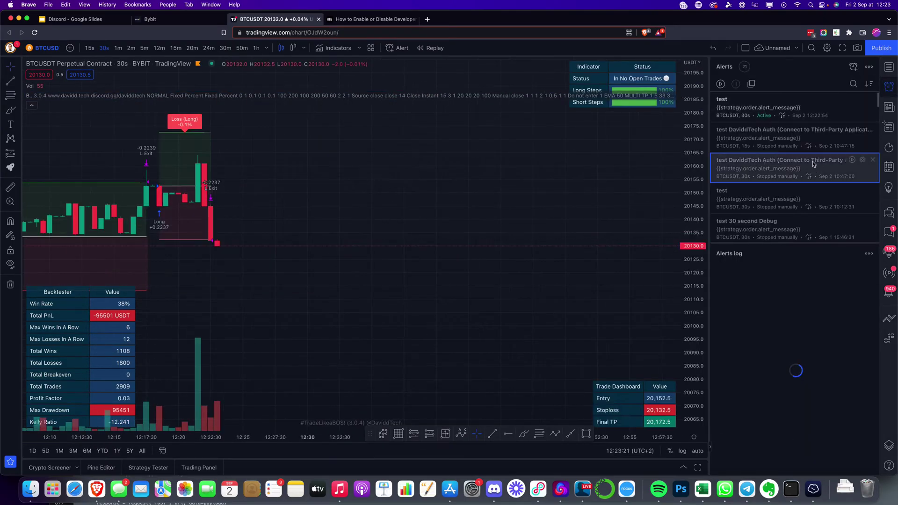
mouse_move(794, 163)
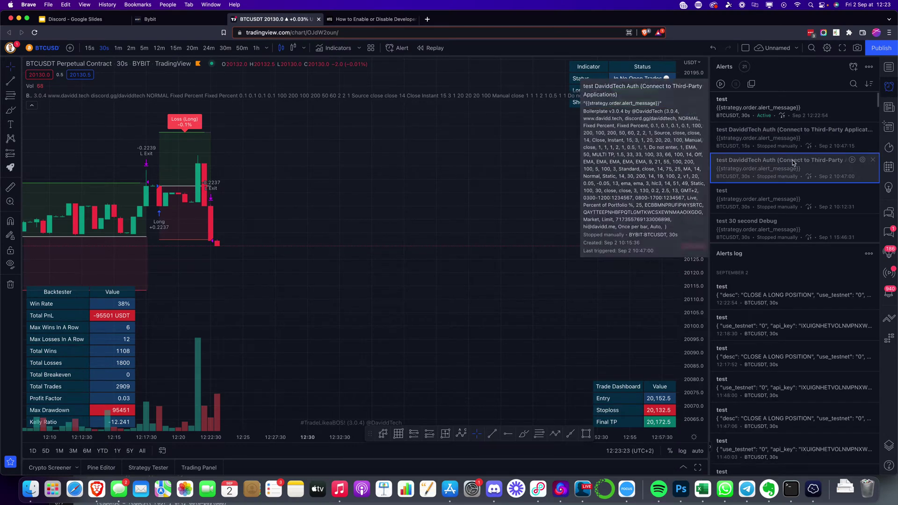
mouse_move(788, 141)
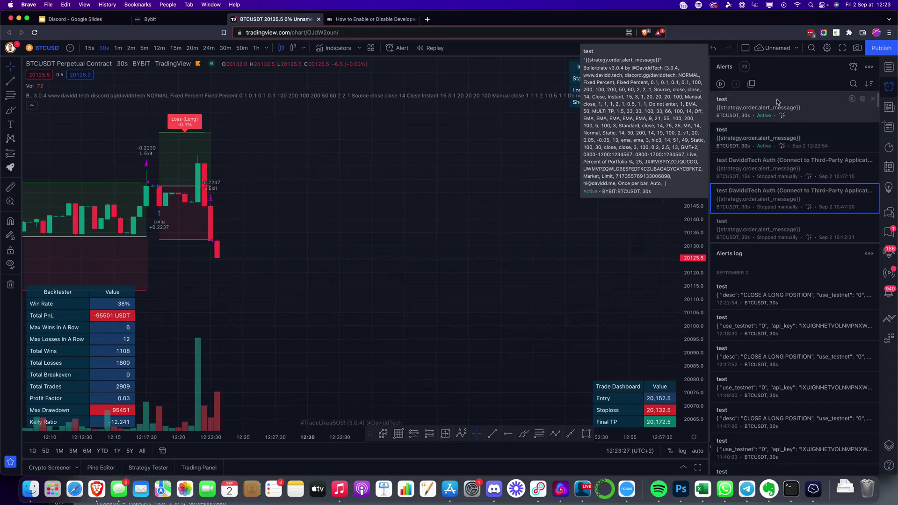
click(852, 129)
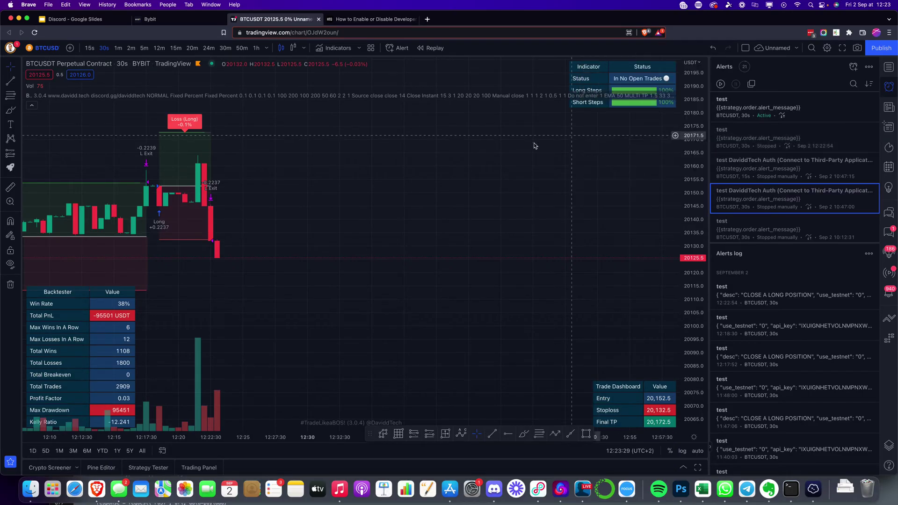
drag(149, 19, 318, 59)
- Dismiss Bybit's key-added dialog and open the Derivatives > USDT Perpetual > BTCUSDT trading page
click(659, 367)
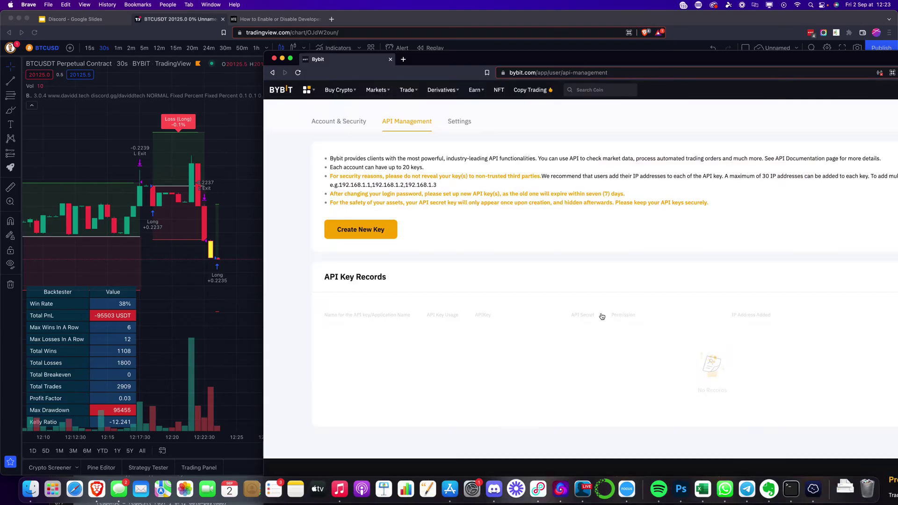
mouse_move(448, 94)
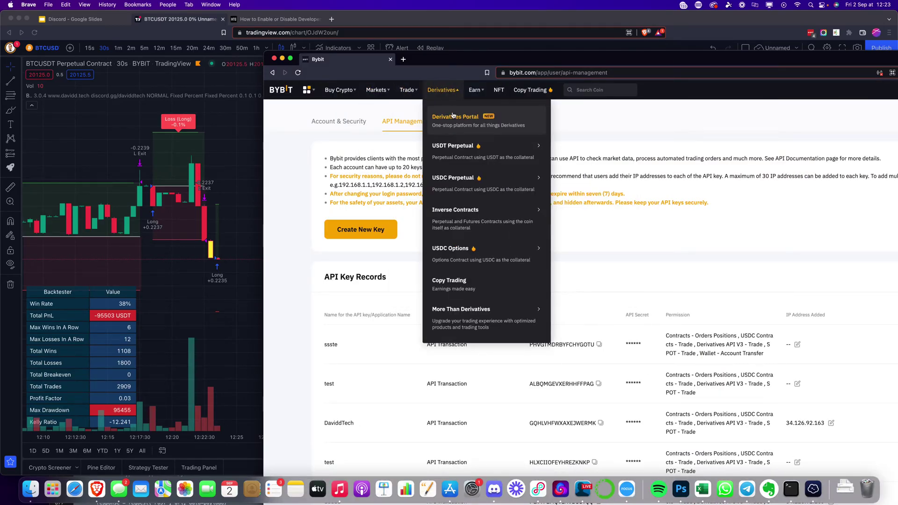
mouse_move(459, 140)
click(601, 141)
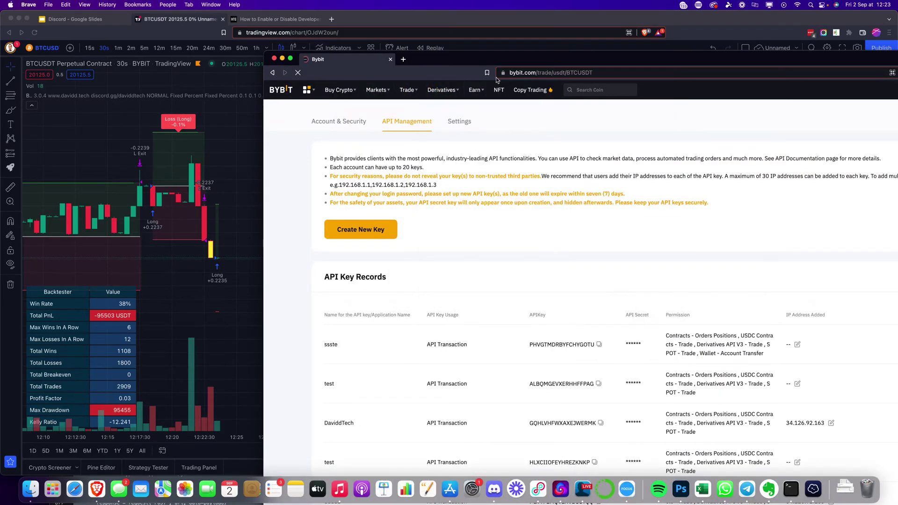
drag(475, 60, 565, 25)
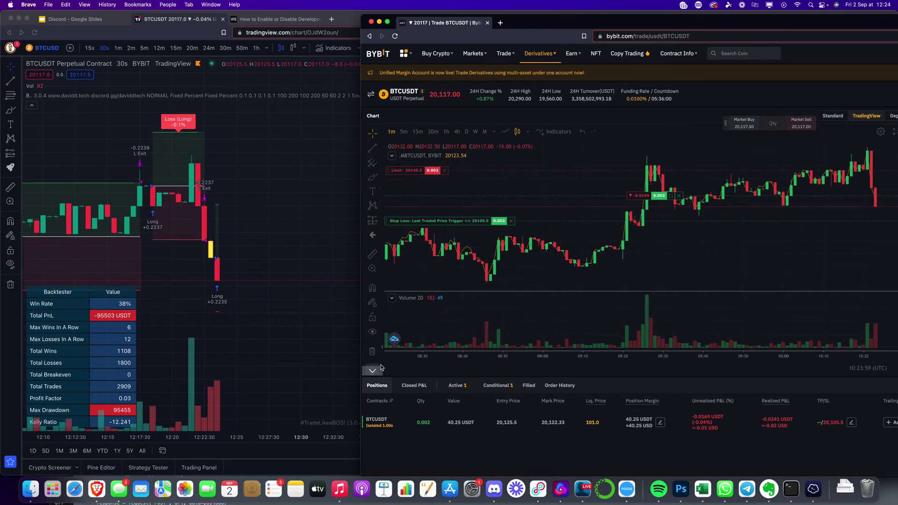
- Shift and narrow the Bybit BTCUSDT window beside the chart, then accept iPad screen mirroring
click(738, 32)
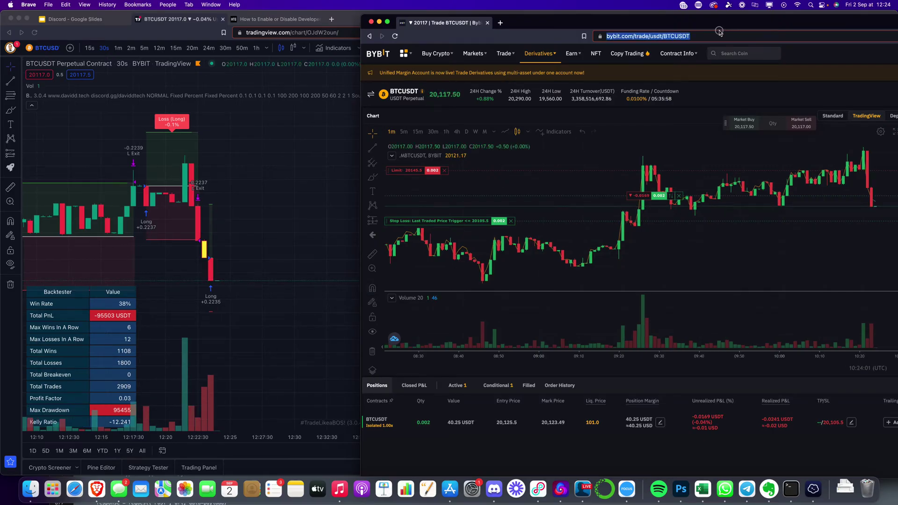
drag(702, 22, 684, 22)
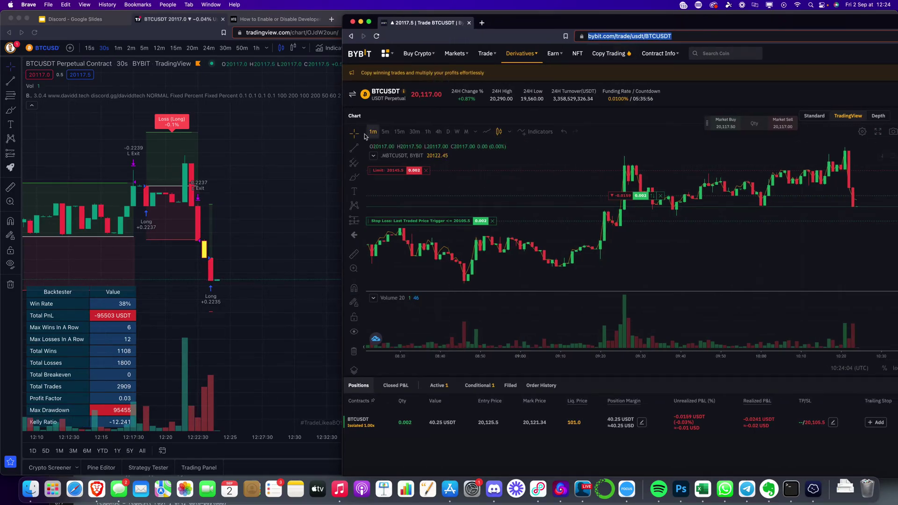
drag(343, 136, 351, 137)
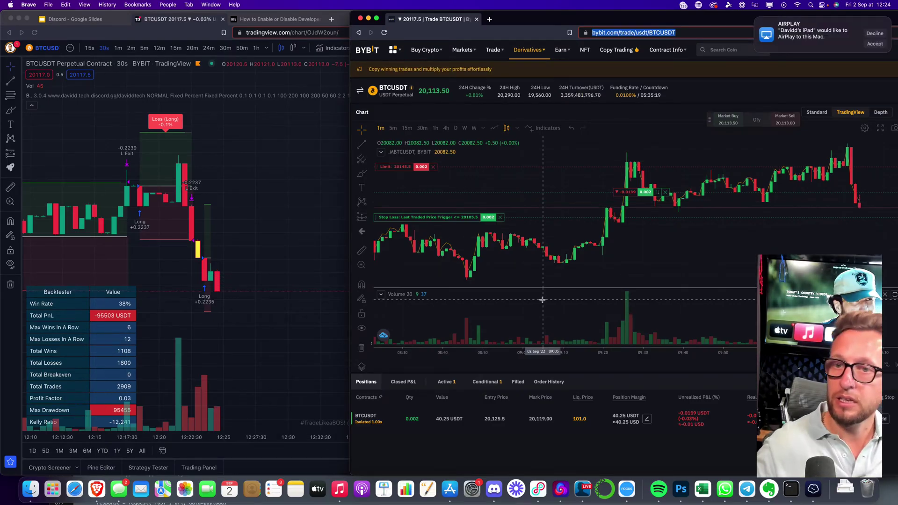
click(873, 45)
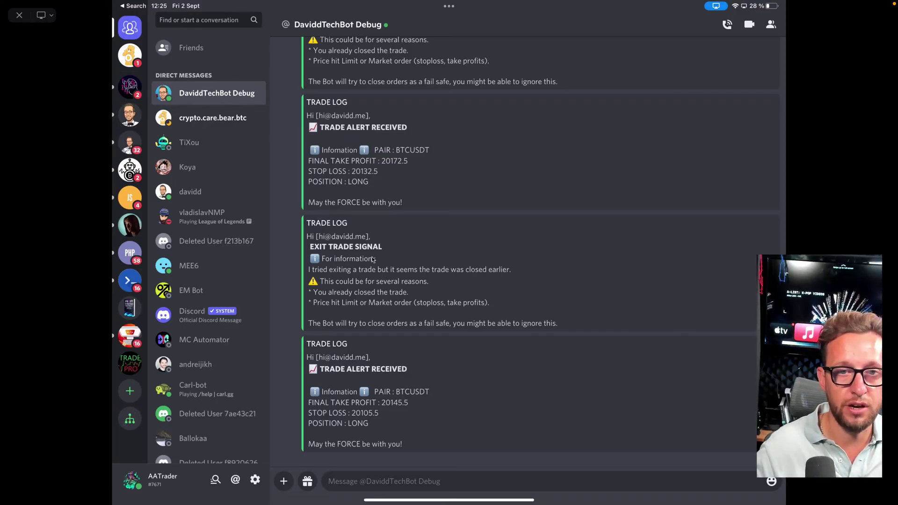
click(19, 16)
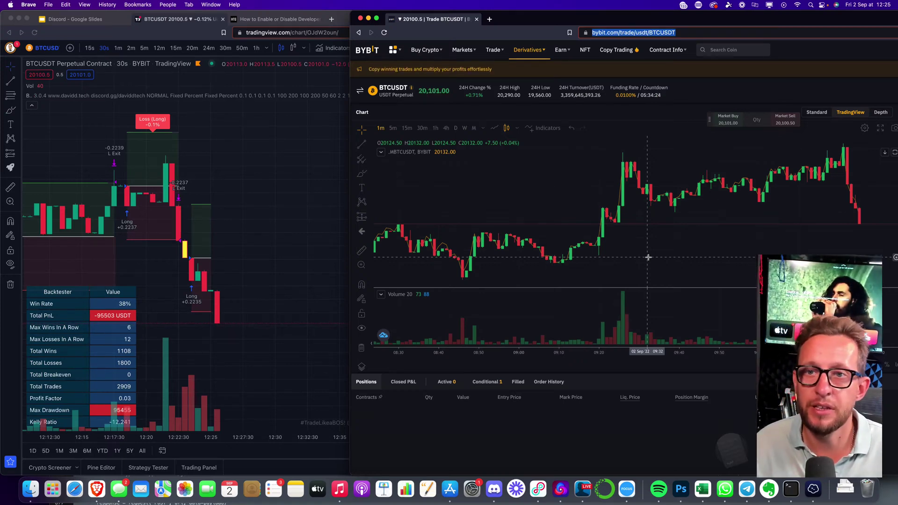
- Reposition the Bybit window to confirm the Positions tab shows Active 0 for BTCUSDT
drag(659, 19, 638, 16)
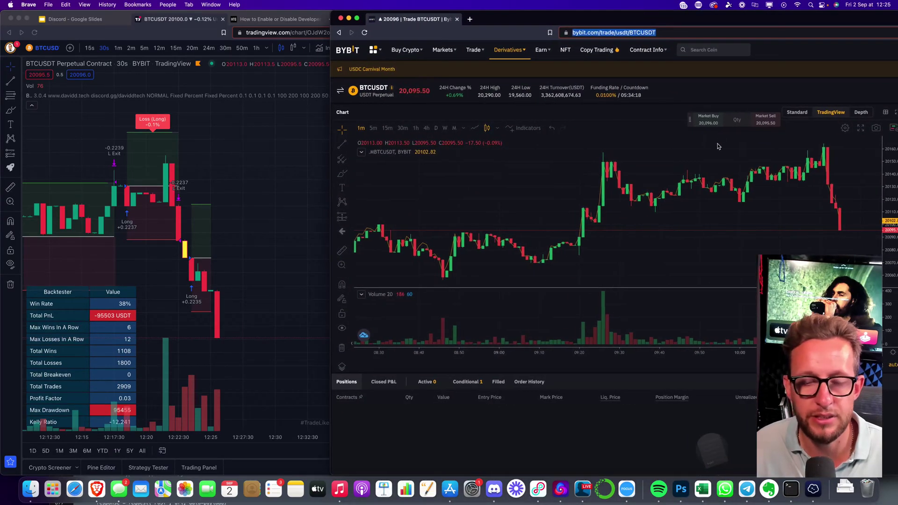